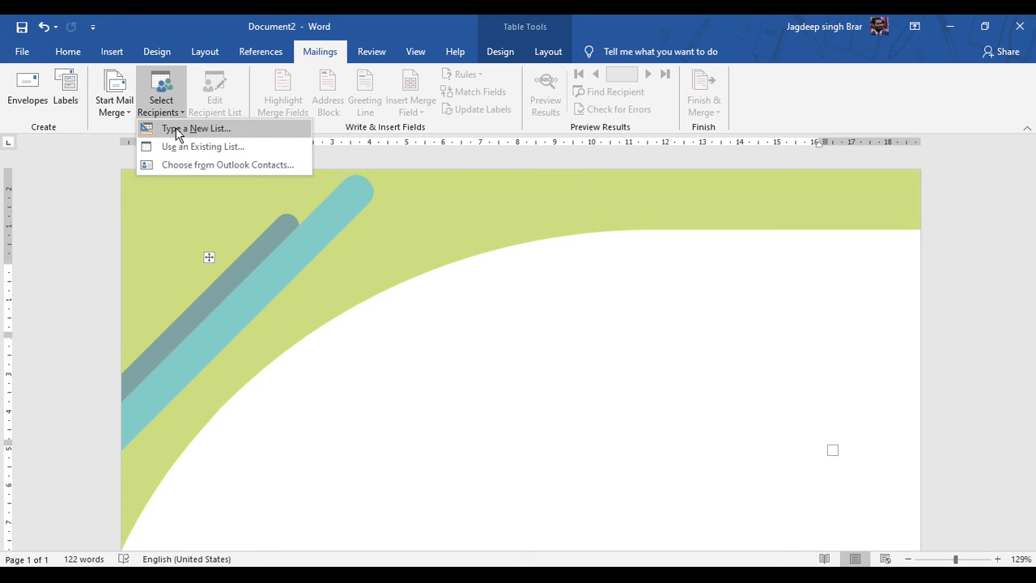
{"action": "left_click", "coordinate": [178, 134]}
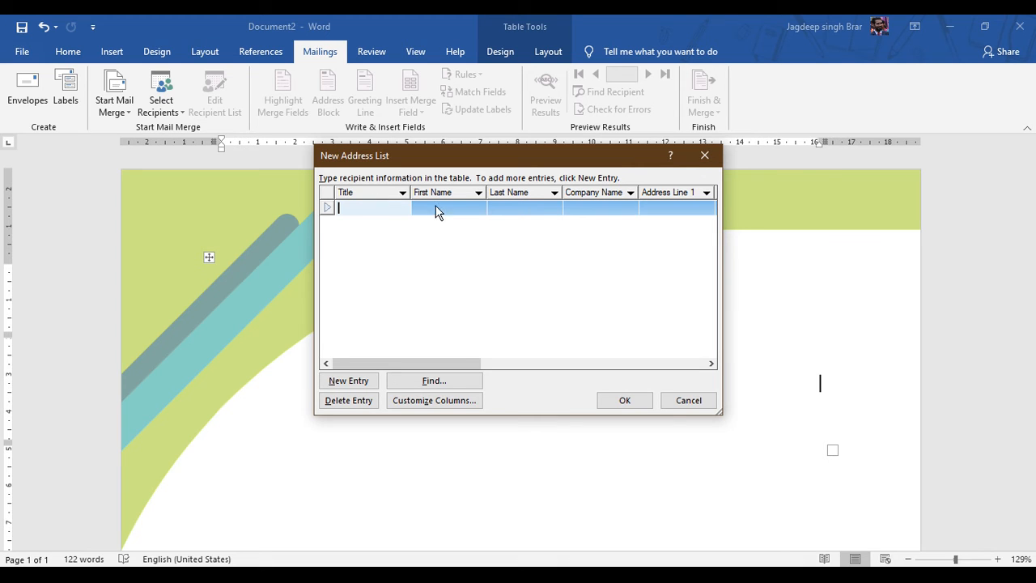
{"action": "left_click_drag", "start_coordinate": [428, 365], "coordinate": [535, 366]}
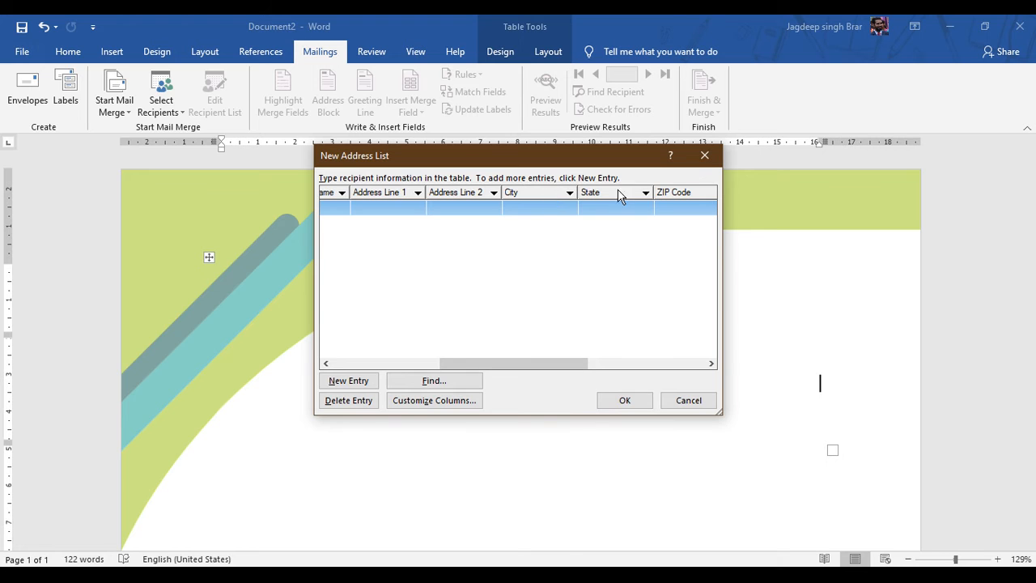
{"action": "left_click_drag", "start_coordinate": [520, 365], "coordinate": [683, 355]}
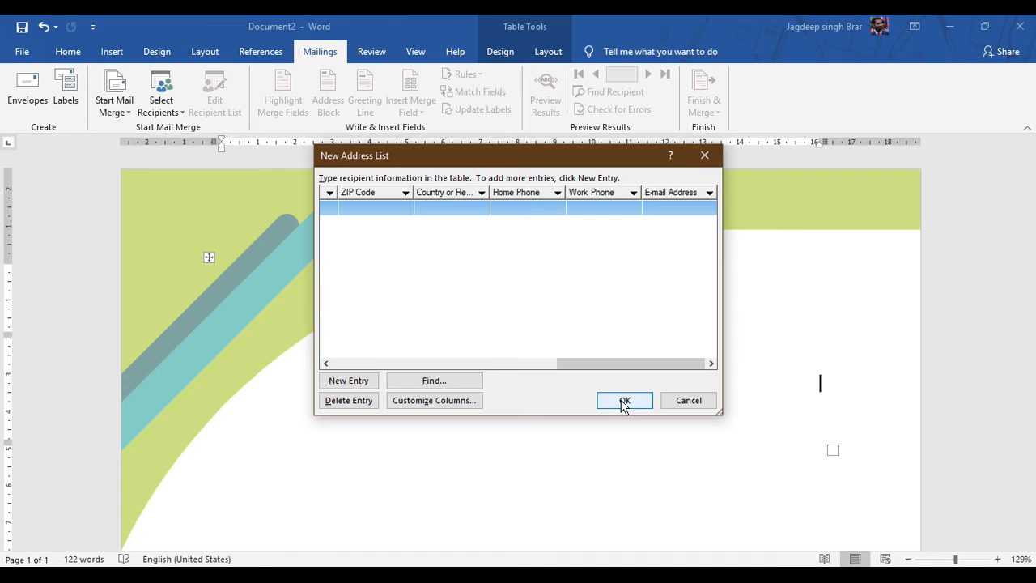
{"action": "left_click", "coordinate": [688, 401]}
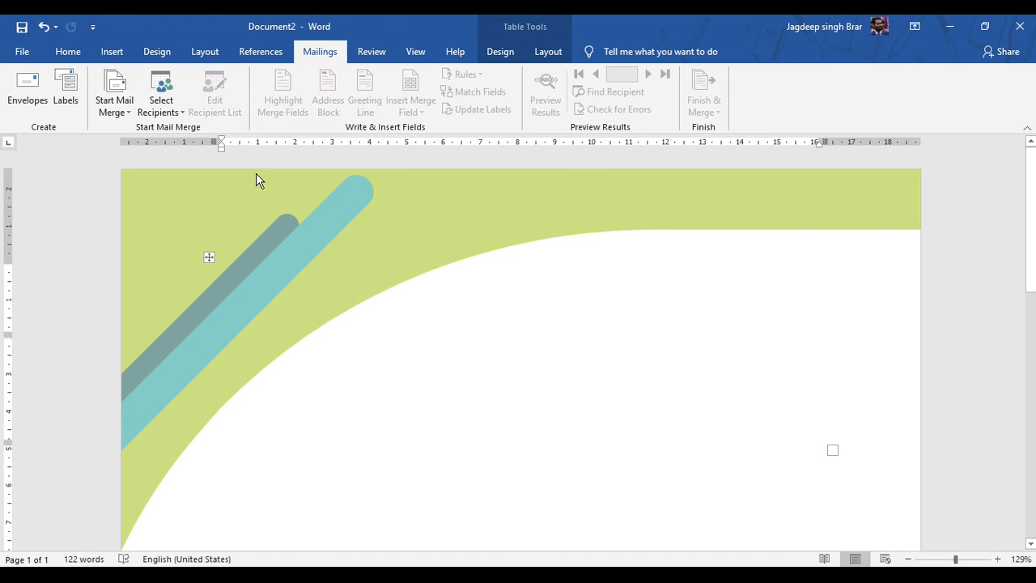
Use the existing file data source.mdb from the MyWork (E:) drive as the mail merge recipient list.
{"action": "left_click", "coordinate": [162, 120]}
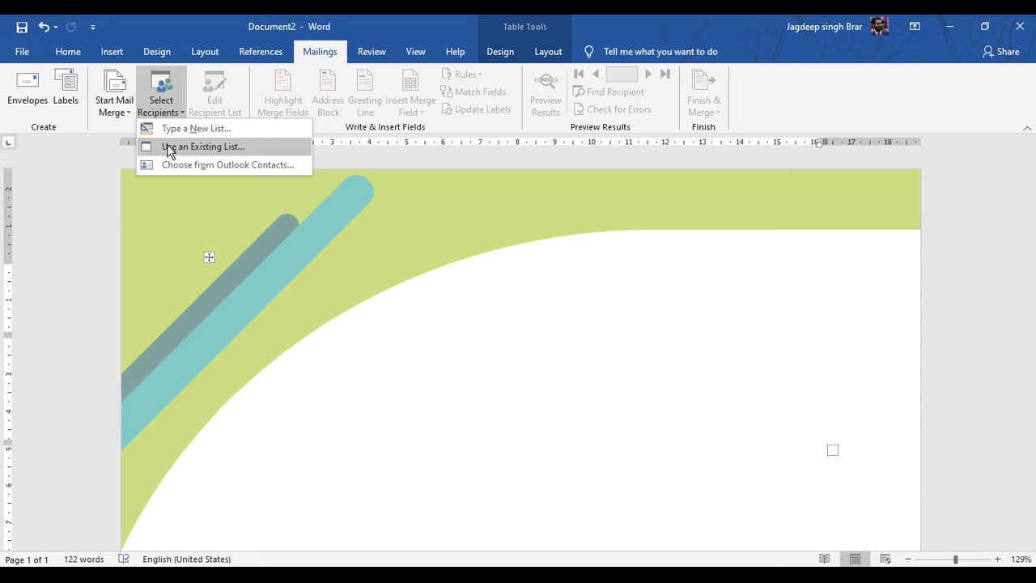
{"action": "left_click", "coordinate": [169, 151]}
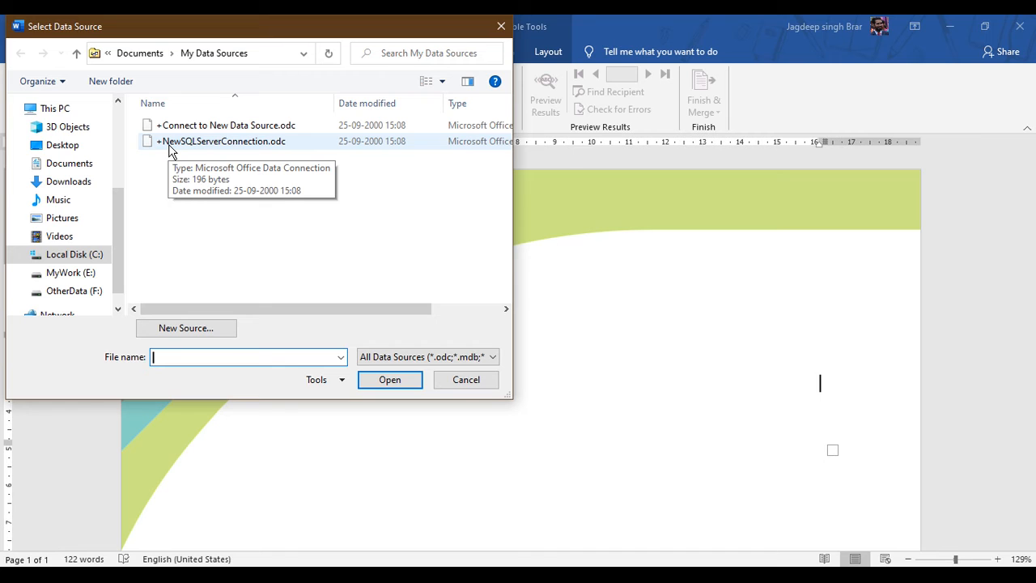
{"action": "left_click", "coordinate": [71, 274]}
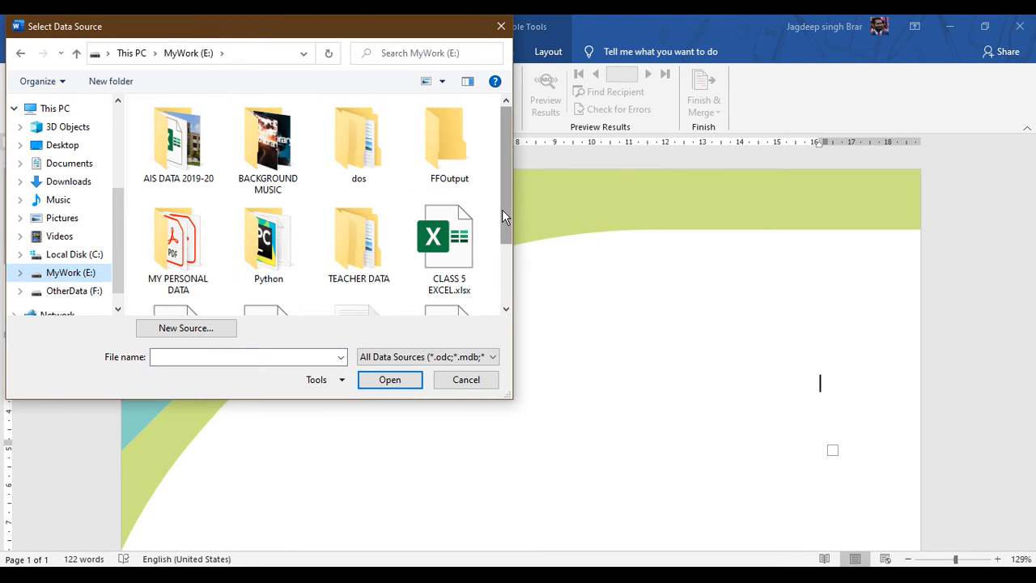
{"action": "scroll", "coordinate": [502, 214], "scroll_direction": "down", "scroll_amount": 2}
{"action": "left_click", "coordinate": [161, 269]}
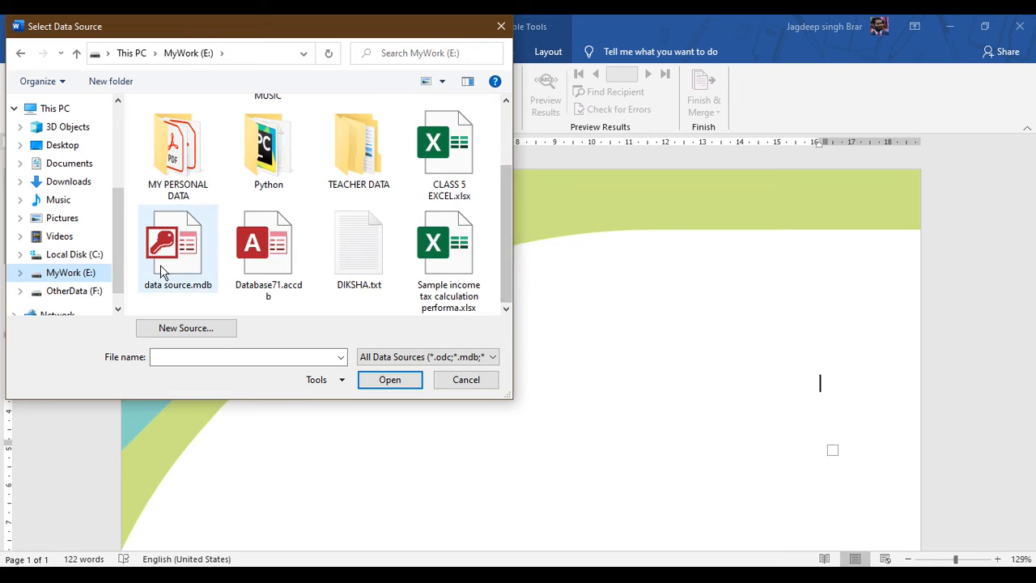
{"action": "left_click", "coordinate": [390, 382]}
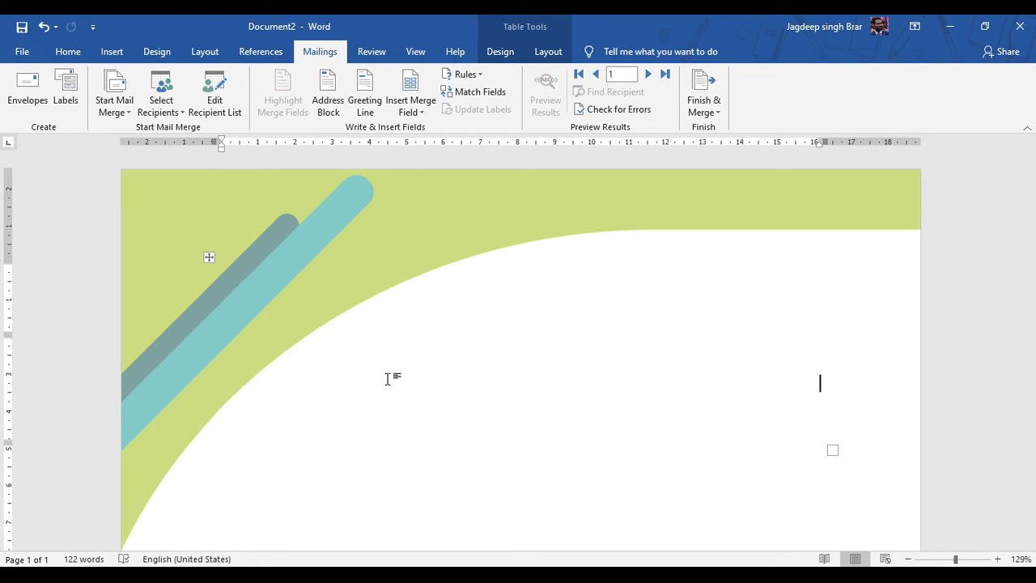
Review the entries and refinement options of the mail merge recipient list without changing it.
{"action": "left_click", "coordinate": [161, 104]}
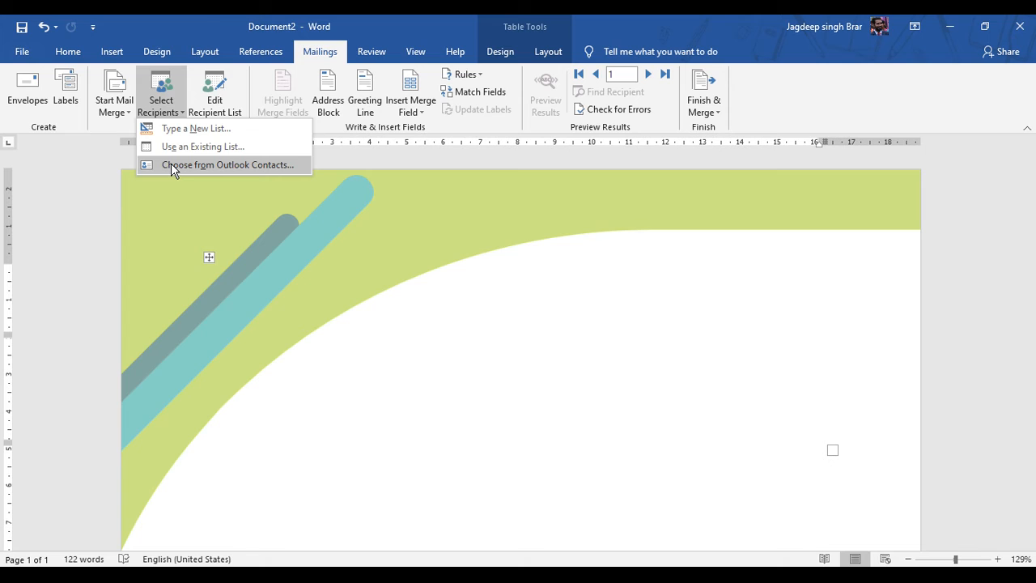
{"action": "left_click", "coordinate": [207, 113]}
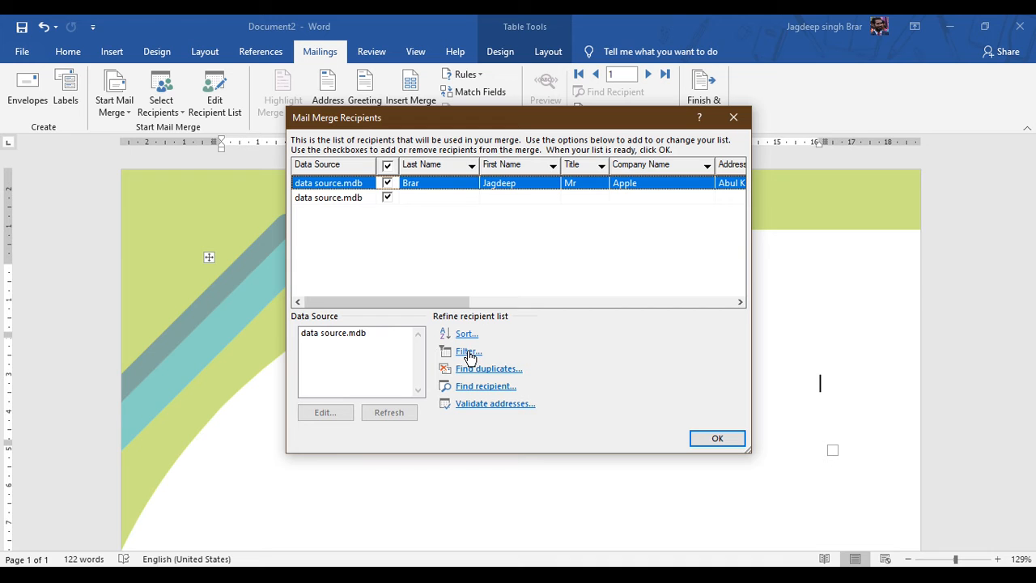
{"action": "left_click", "coordinate": [718, 439]}
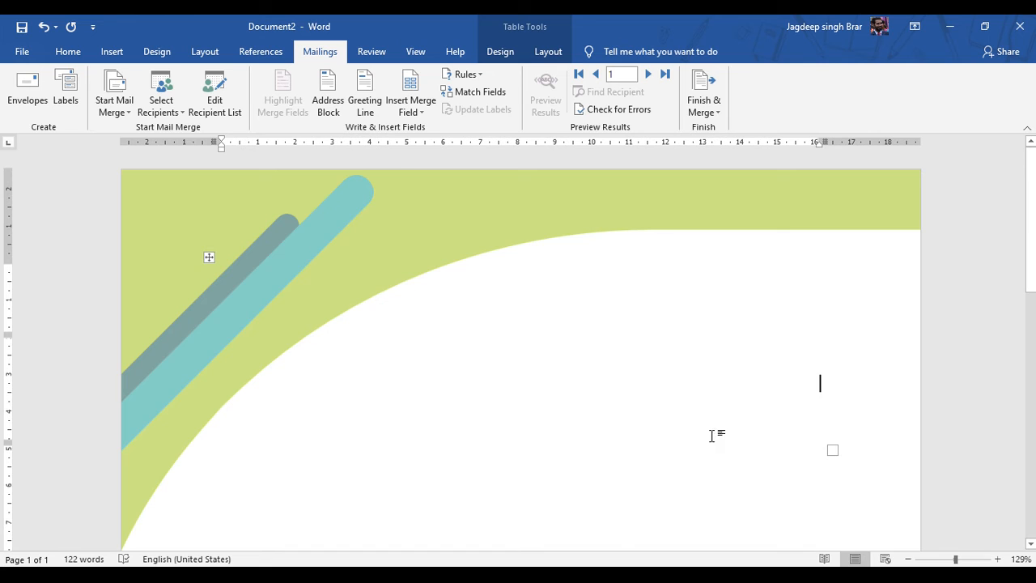
Start a greeting line for the letter and set its opening word to "To".
{"action": "scroll", "coordinate": [420, 339], "scroll_direction": "down", "scroll_amount": 4}
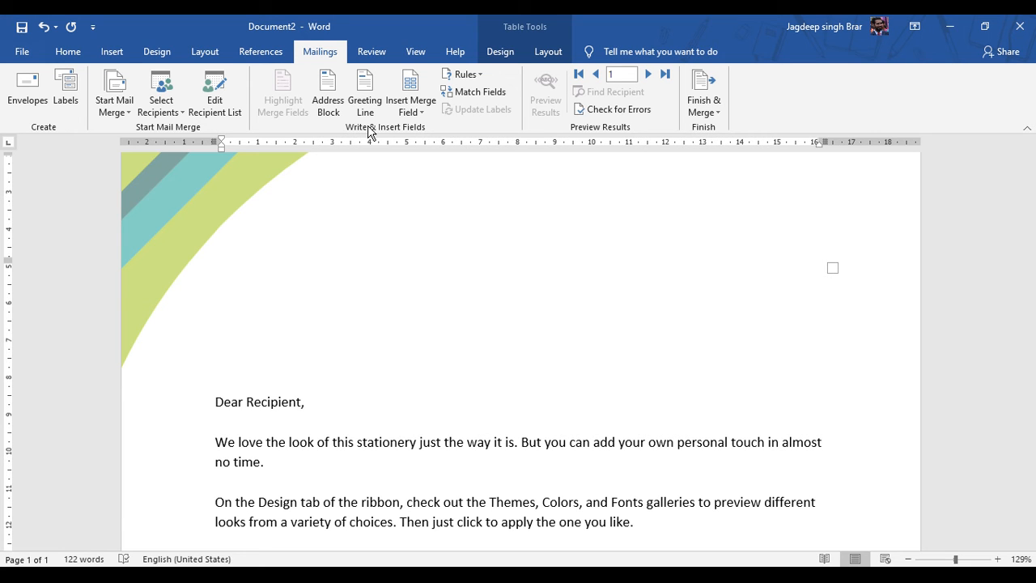
{"action": "scroll", "coordinate": [409, 236], "scroll_direction": "up", "scroll_amount": 1}
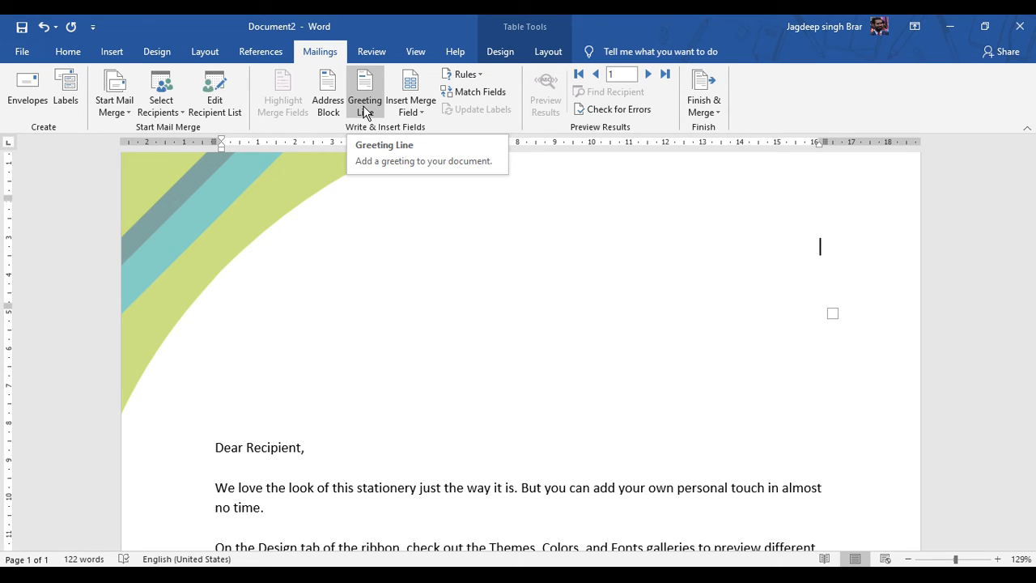
{"action": "left_click", "coordinate": [363, 111]}
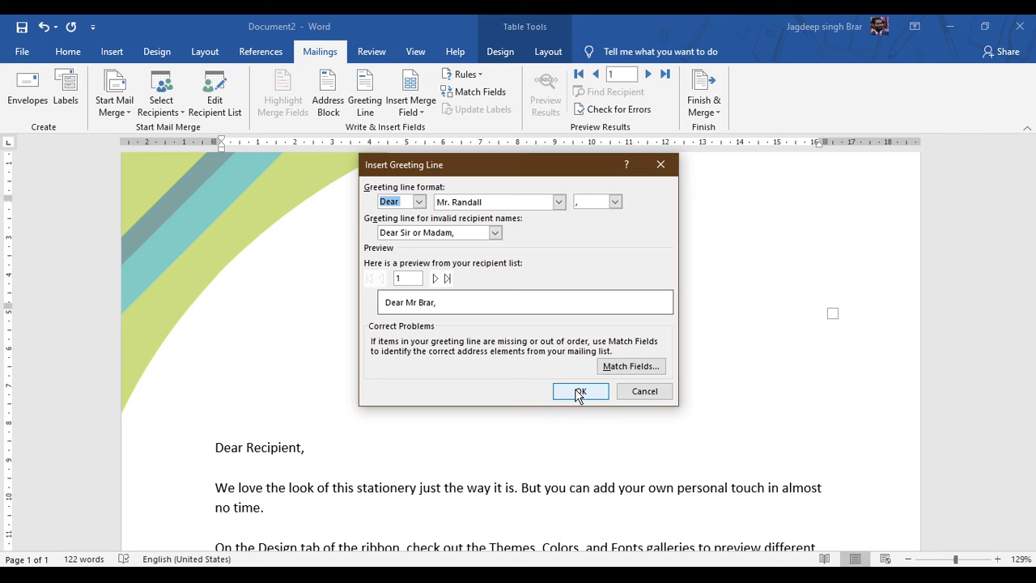
{"action": "left_click", "coordinate": [420, 202]}
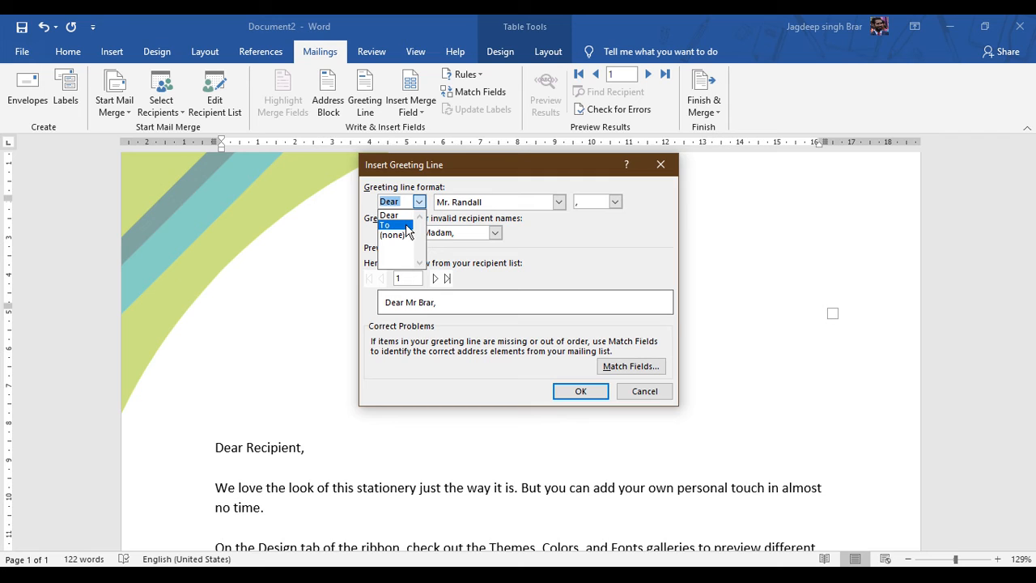
{"action": "left_click", "coordinate": [388, 225]}
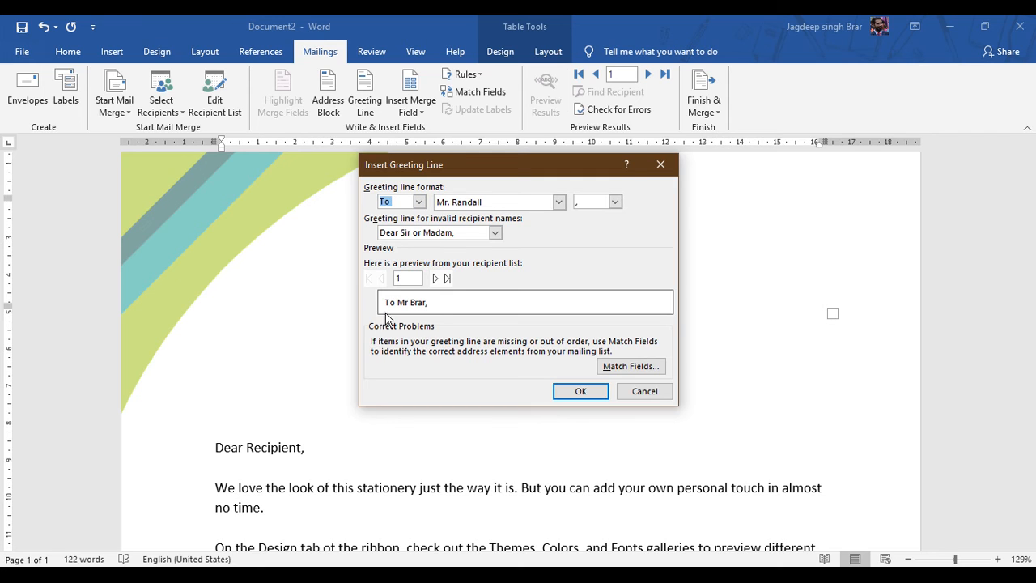
Set the greeting's name format to title, full first name, last name and suffix, and insert the greeting line.
{"action": "left_click", "coordinate": [559, 203]}
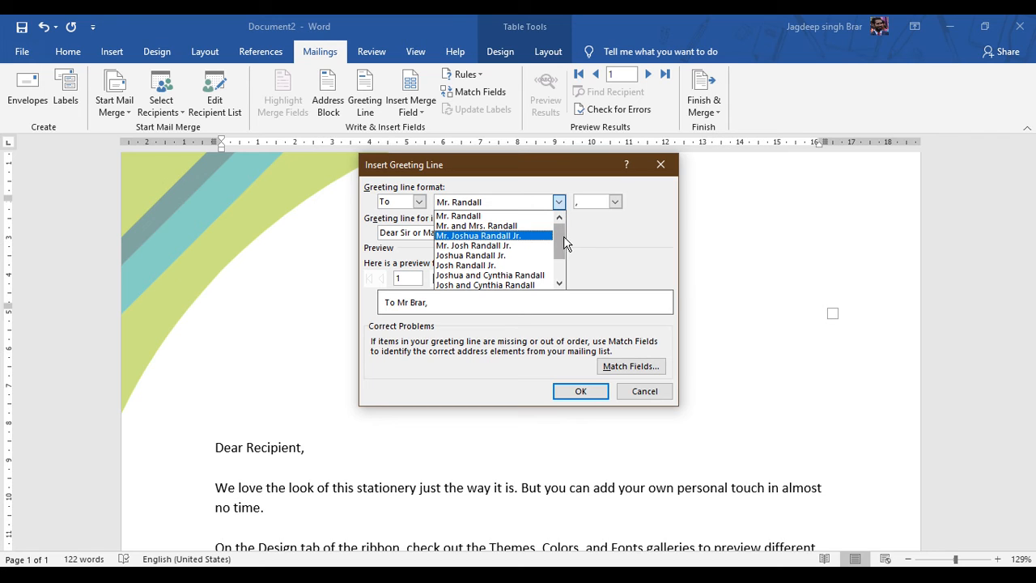
{"action": "mouse_move", "coordinate": [564, 242]}
{"action": "left_mouse_down"}
{"action": "mouse_move", "coordinate": [564, 280]}
{"action": "mouse_move", "coordinate": [561, 226]}
{"action": "left_mouse_up"}
{"action": "left_click", "coordinate": [509, 217]}
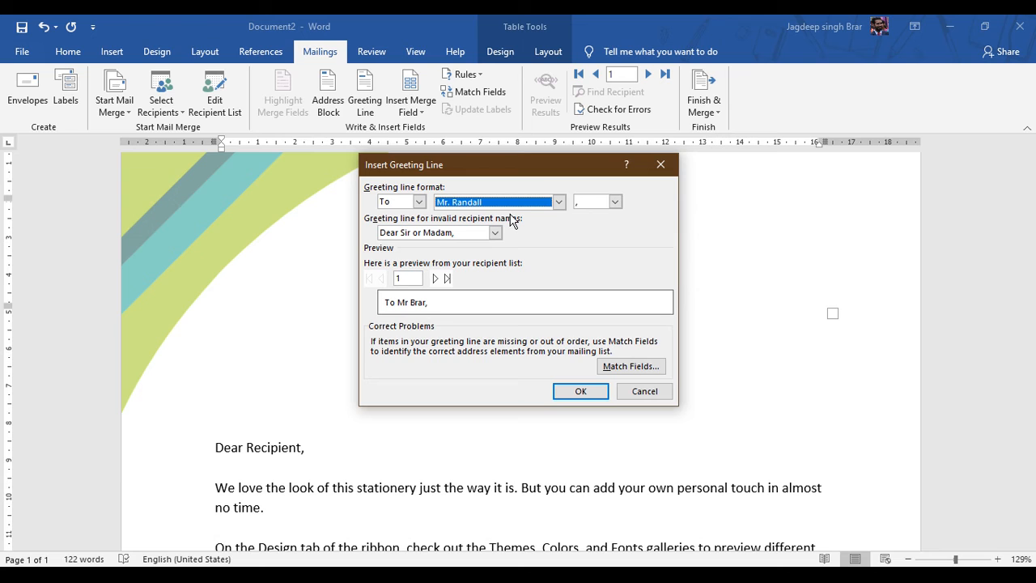
{"action": "left_click", "coordinate": [558, 202]}
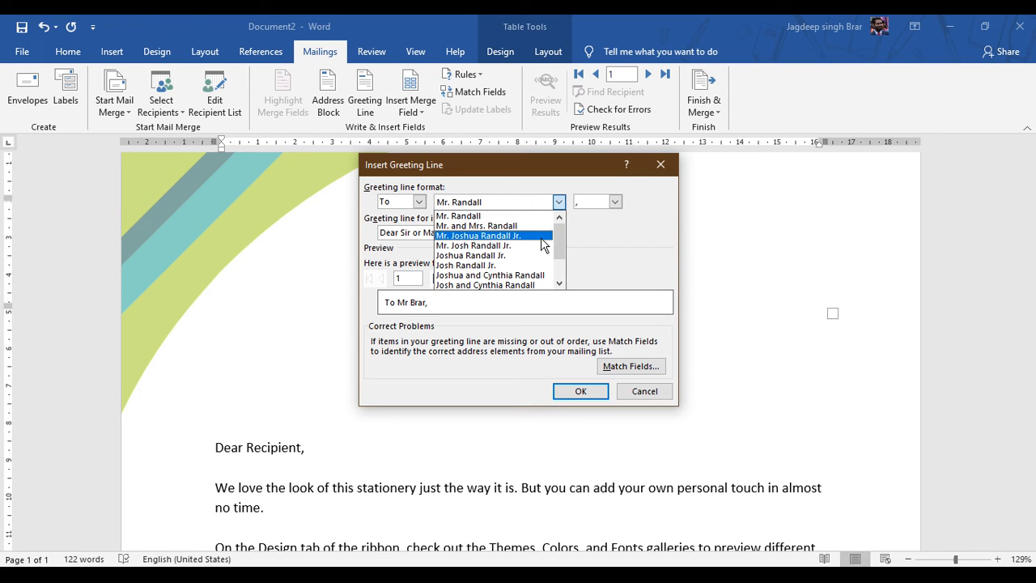
{"action": "left_click", "coordinate": [543, 235]}
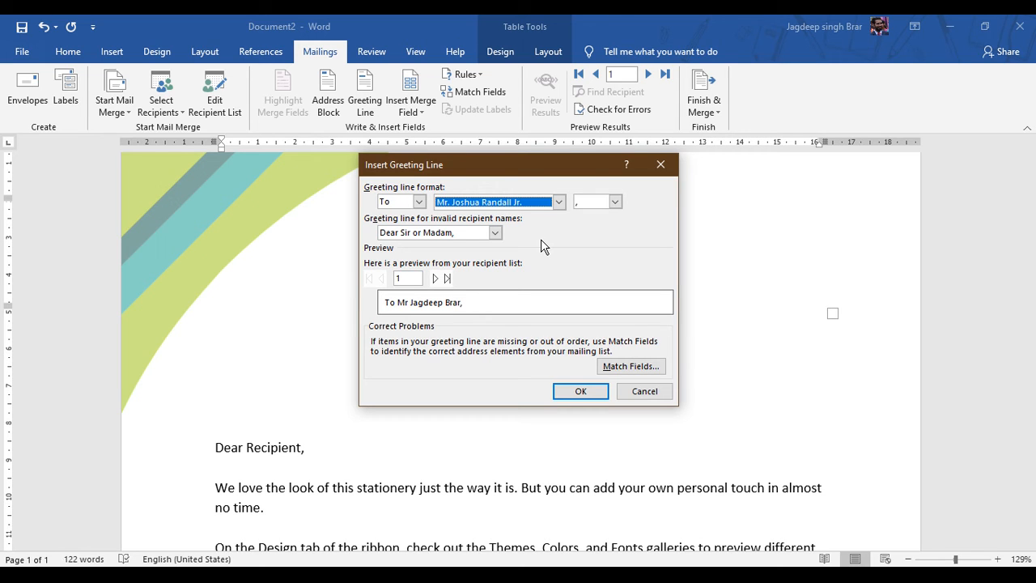
{"action": "left_click", "coordinate": [581, 392]}
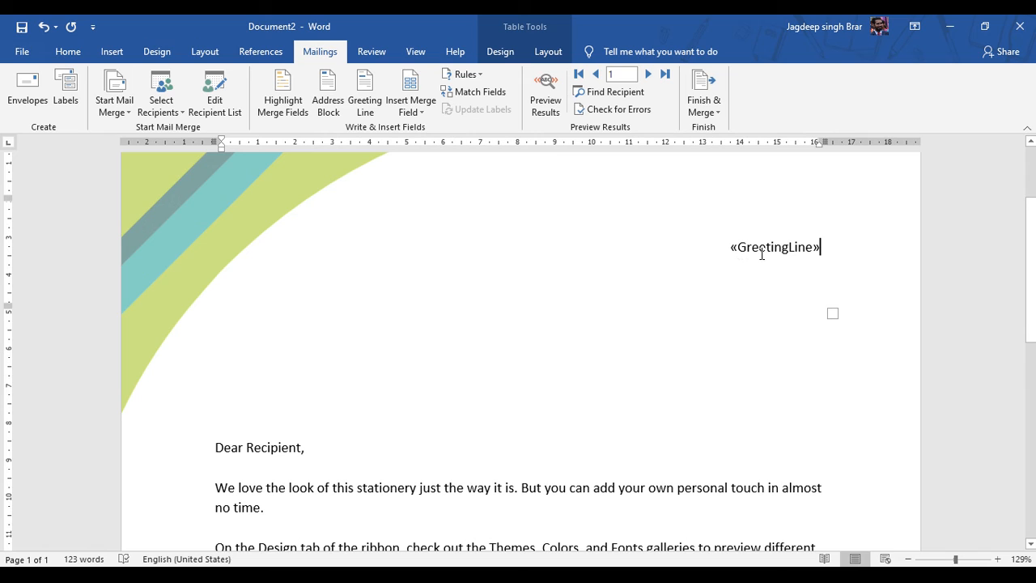
Add the Email_Address merge field on a new line below the greeting line field.
{"action": "key", "text": "Return"}
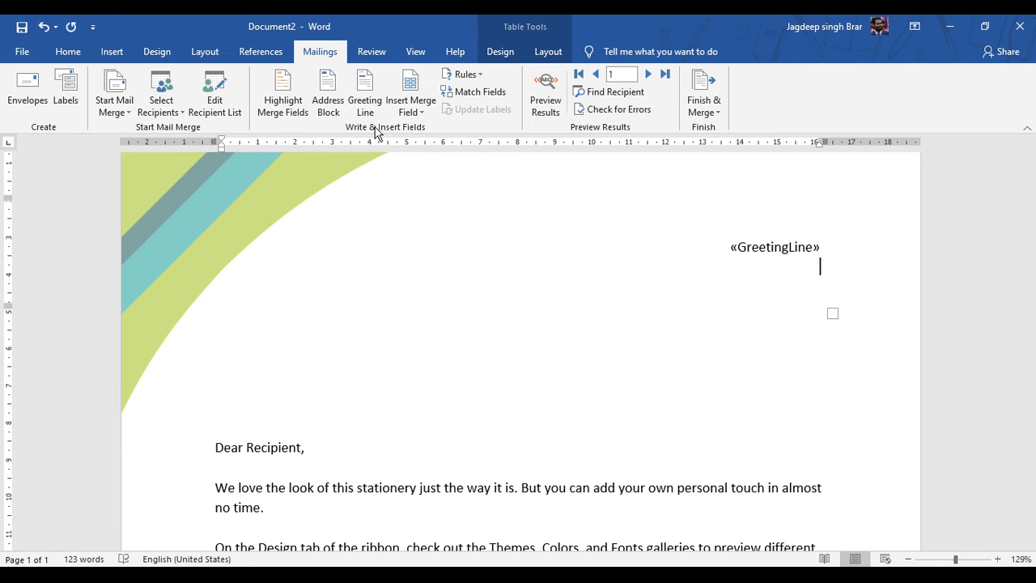
{"action": "left_click", "coordinate": [408, 118]}
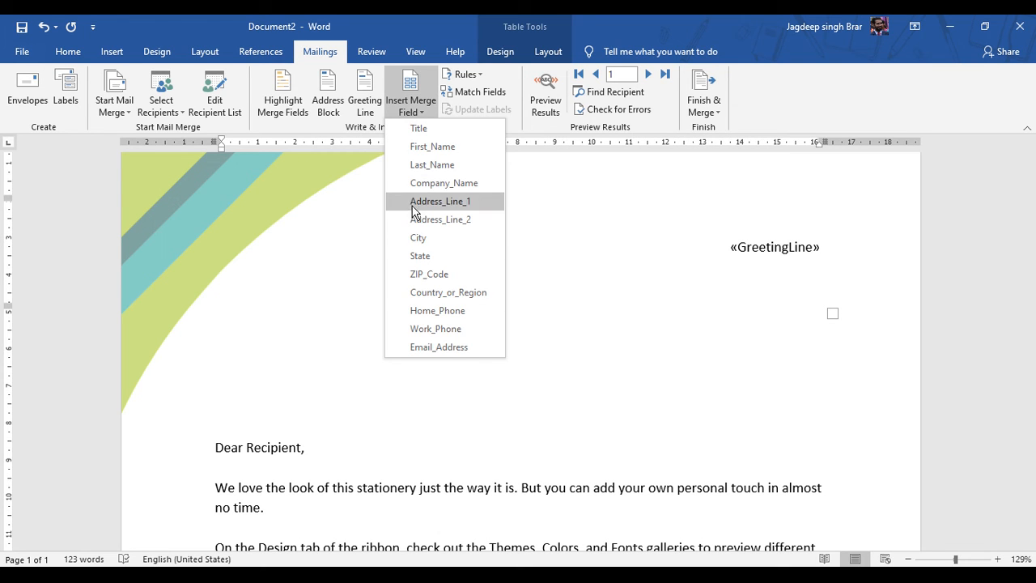
{"action": "left_click", "coordinate": [423, 347]}
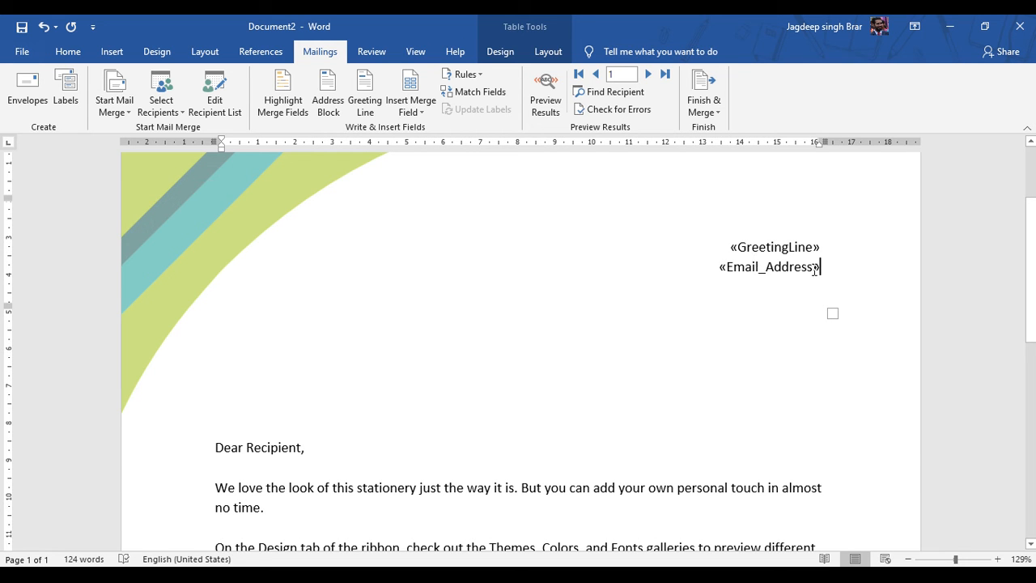
Replace the word "Recipient" after "Dear" with the Title, First_Name and Last_Name merge fields, separated by spaces.
{"action": "scroll", "coordinate": [647, 322], "scroll_direction": "down", "scroll_amount": 3}
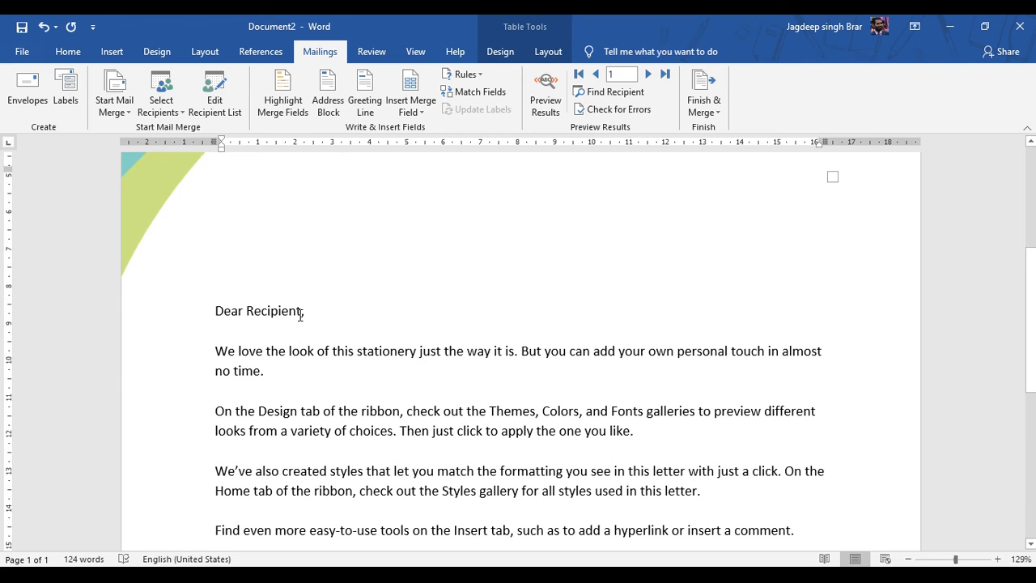
{"action": "double_click", "coordinate": [300, 310]}
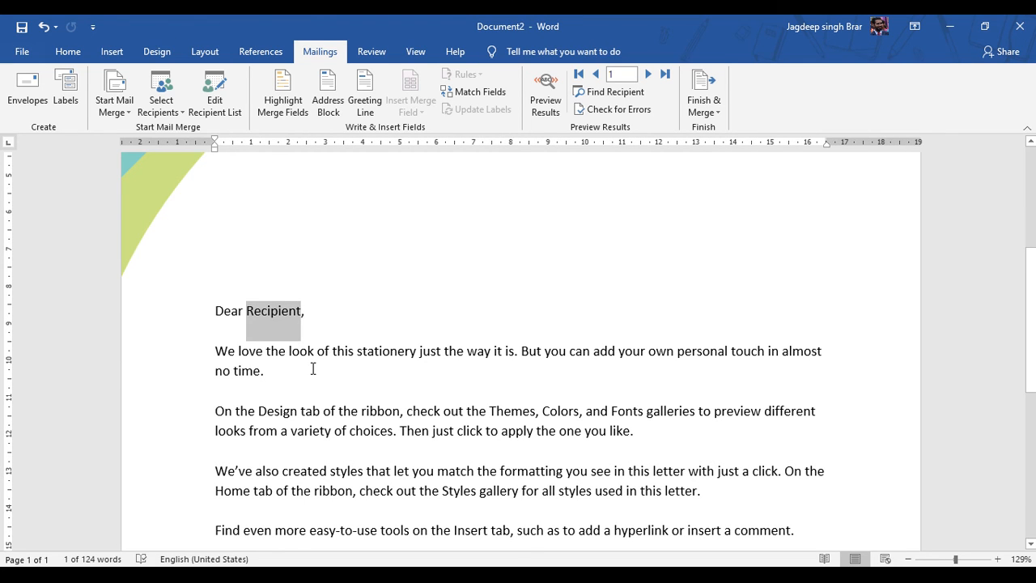
{"action": "key", "text": "Delete"}
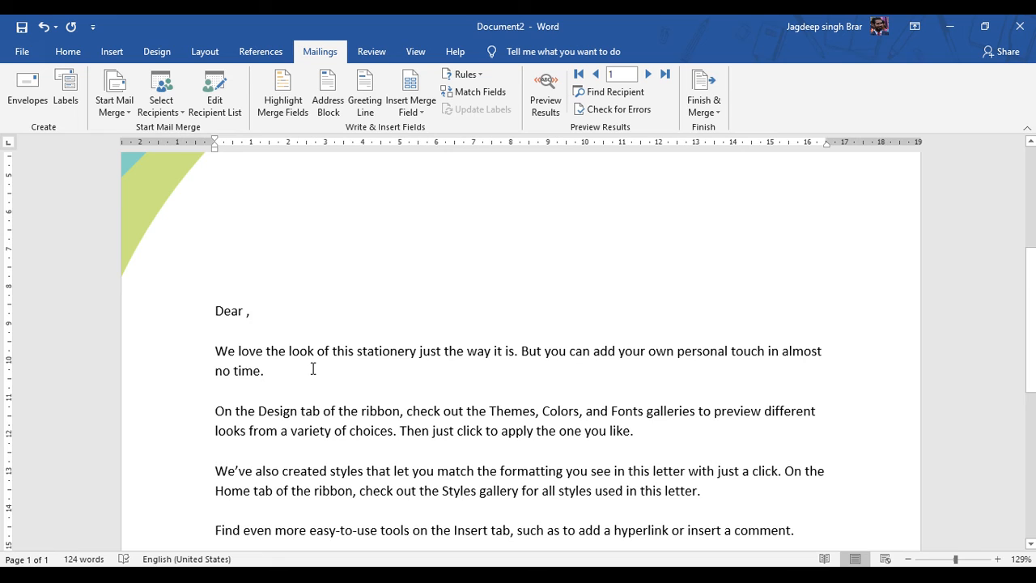
{"action": "left_click", "coordinate": [420, 113]}
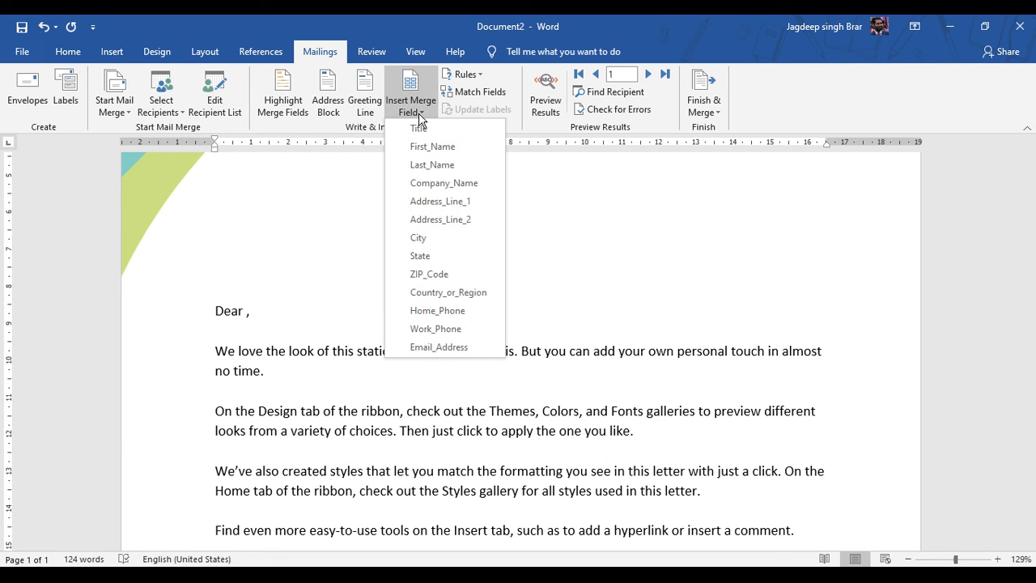
{"action": "left_click", "coordinate": [420, 129]}
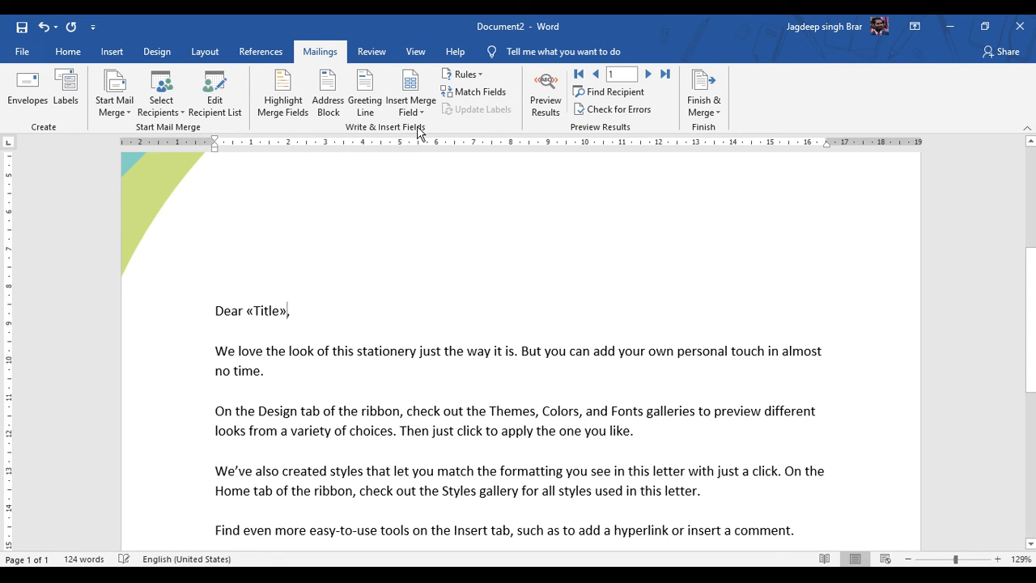
{"action": "left_click", "coordinate": [419, 113]}
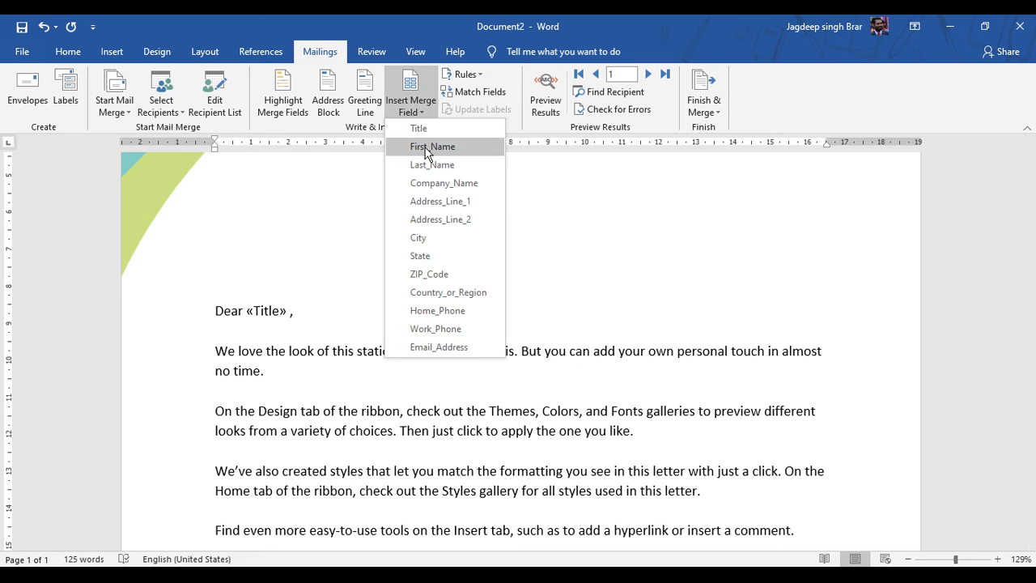
{"action": "left_click", "coordinate": [427, 151]}
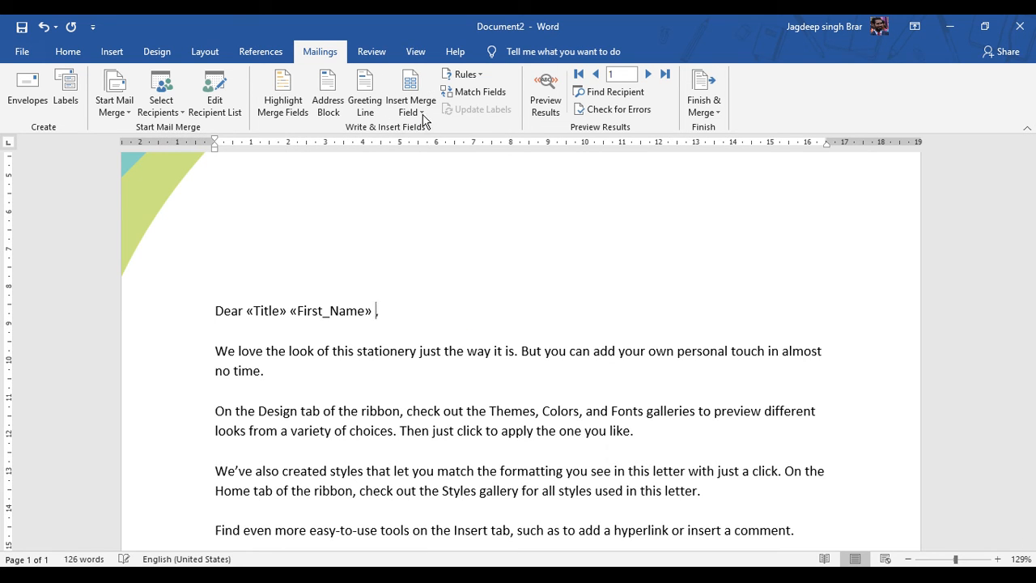
{"action": "left_click", "coordinate": [420, 115]}
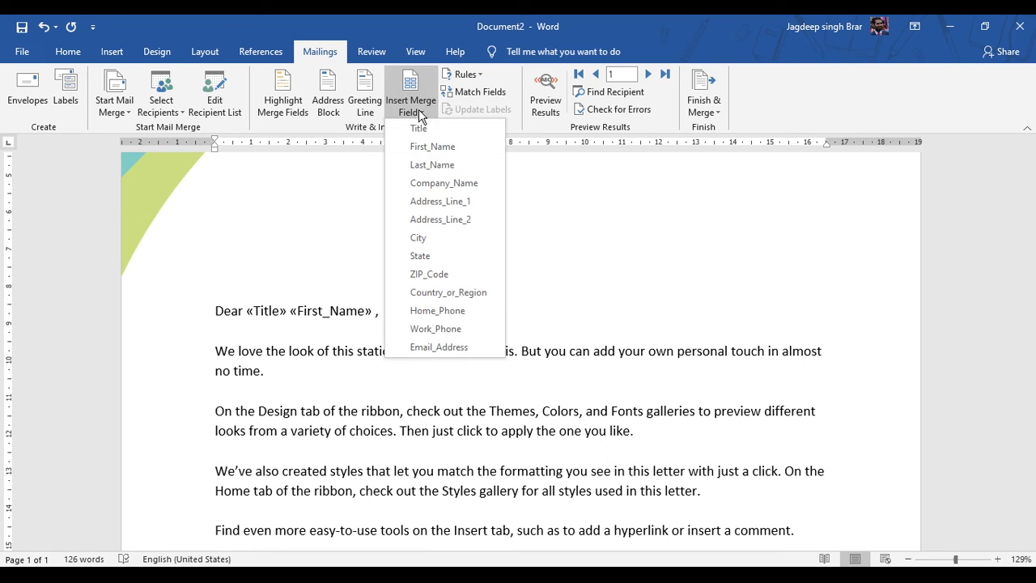
{"action": "left_click", "coordinate": [429, 167]}
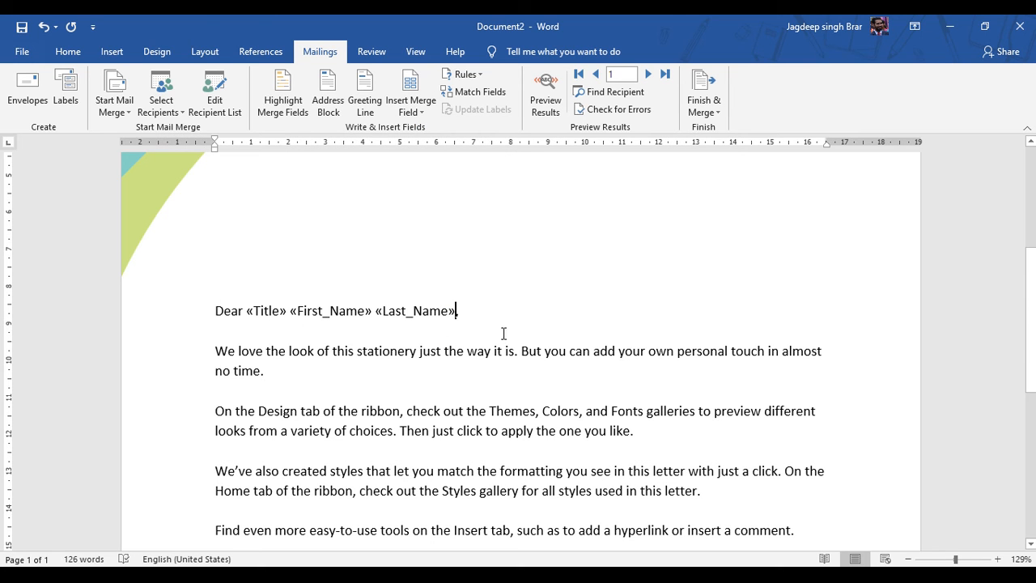
{"action": "scroll", "coordinate": [437, 328], "scroll_direction": "up", "scroll_amount": 3}
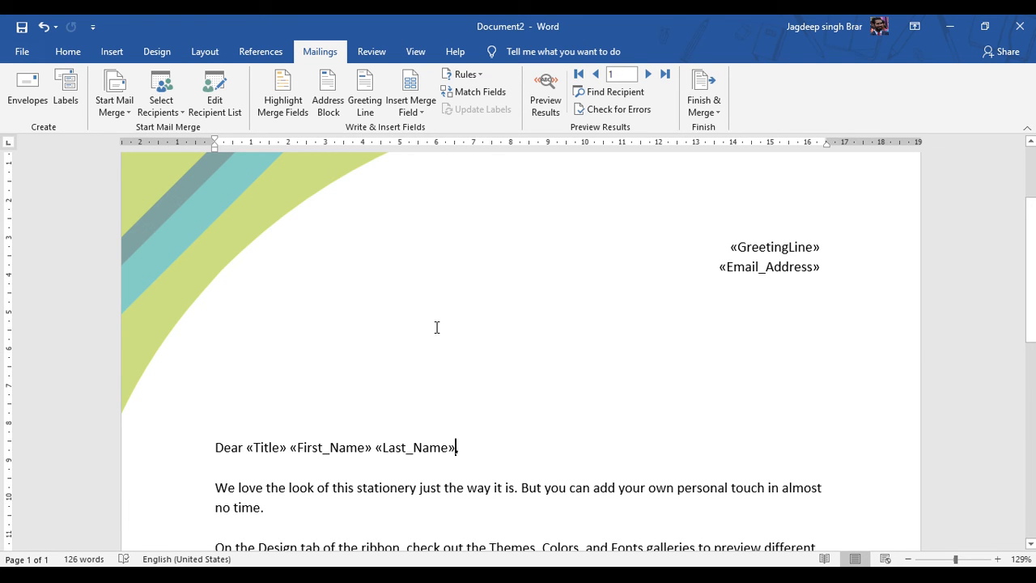
Save the letter to the Desktop as GreetingLin1.docx.
{"action": "scroll", "coordinate": [437, 327], "scroll_direction": "down", "scroll_amount": 8}
{"action": "scroll", "coordinate": [436, 327], "scroll_direction": "down", "scroll_amount": 1}
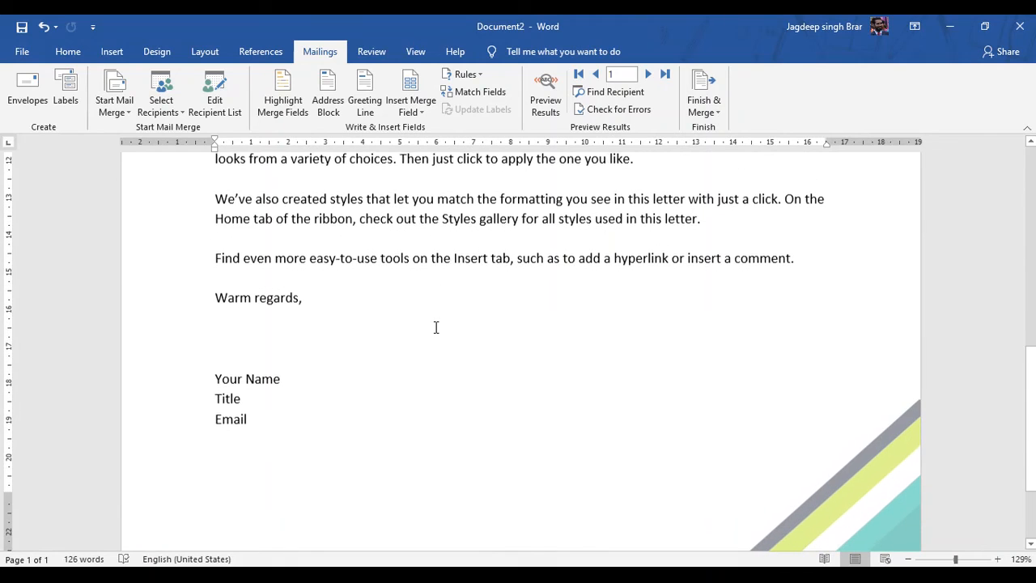
{"action": "scroll", "coordinate": [436, 327], "scroll_direction": "up", "scroll_amount": 9}
{"action": "scroll", "coordinate": [436, 327], "scroll_direction": "up", "scroll_amount": 2}
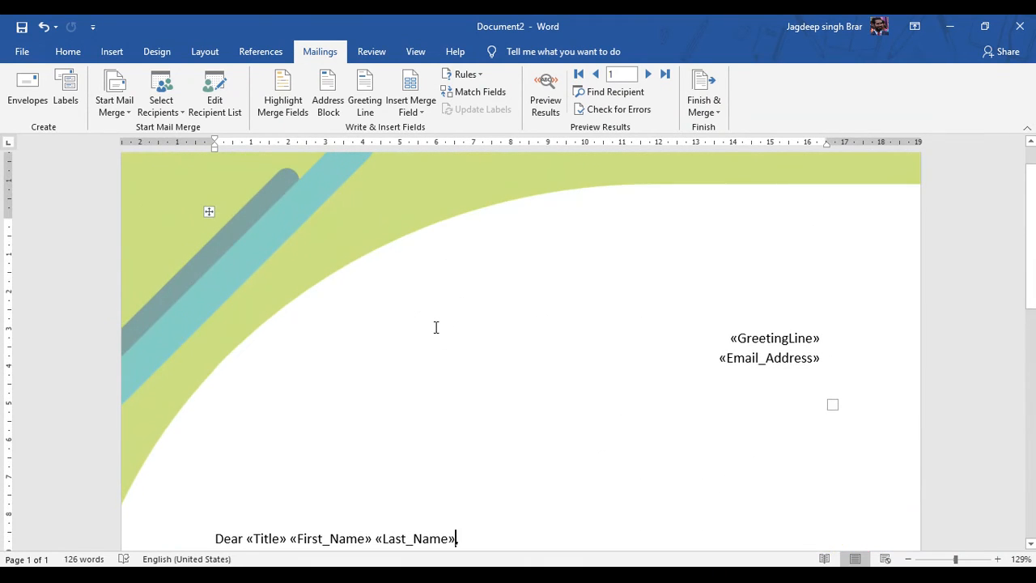
{"action": "key", "text": "ctrl+s"}
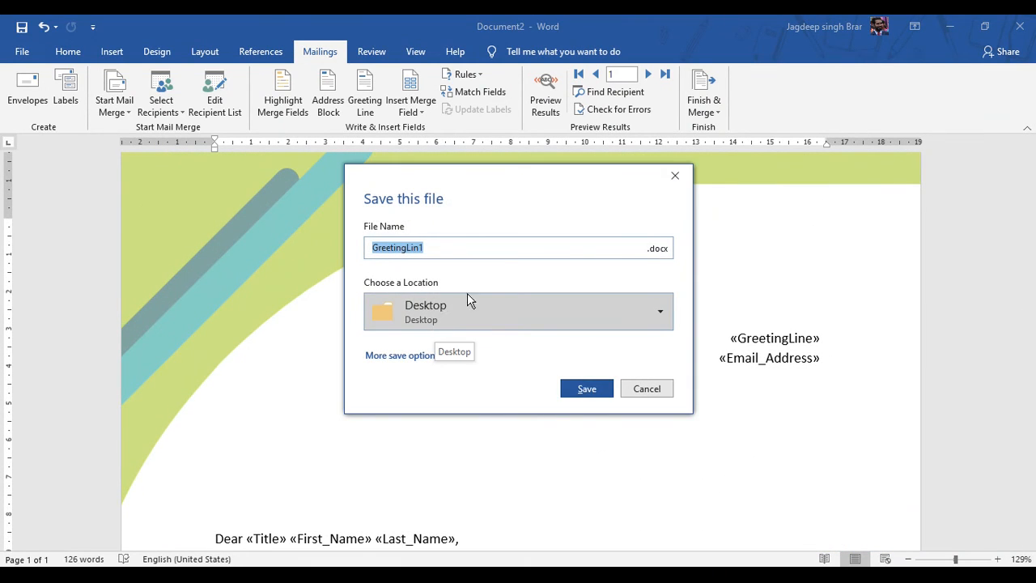
{"action": "left_click", "coordinate": [586, 389]}
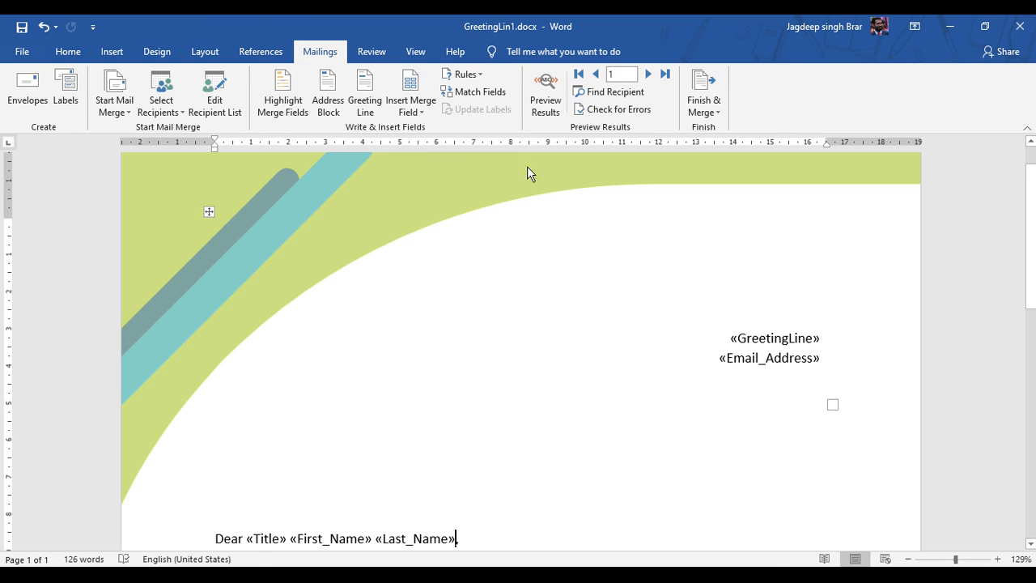
Preview the merge results and review the recipient block, salutation and body of the first record's letter.
{"action": "left_click", "coordinate": [545, 82]}
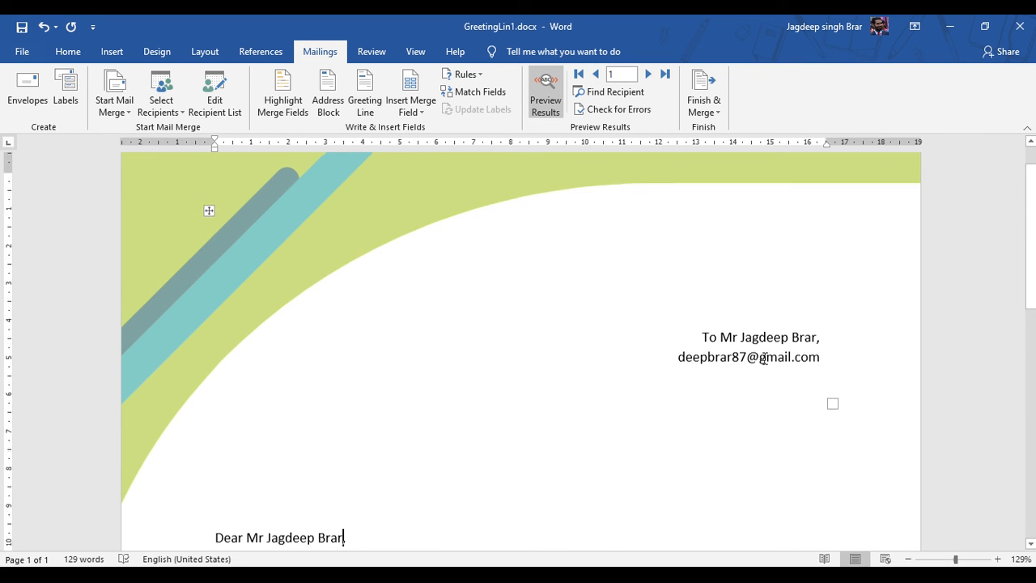
{"action": "scroll", "coordinate": [764, 359], "scroll_direction": "down", "scroll_amount": 3}
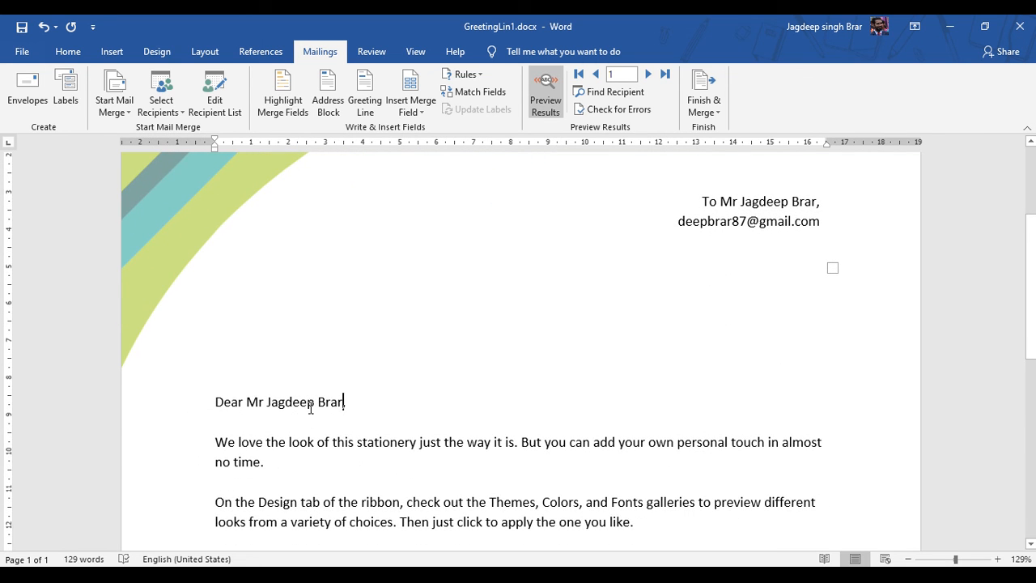
{"action": "scroll", "coordinate": [310, 407], "scroll_direction": "down", "scroll_amount": 9}
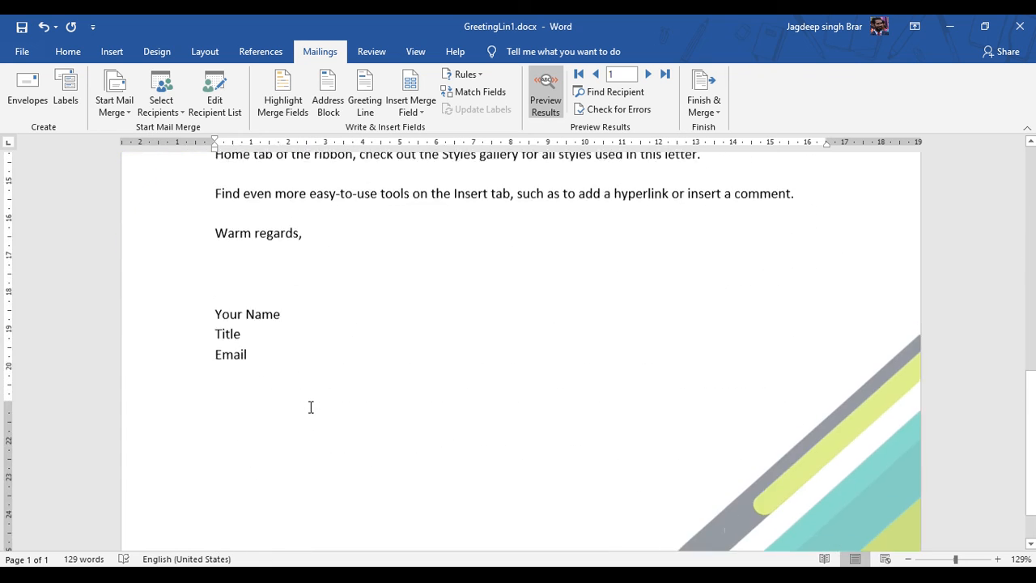
{"action": "scroll", "coordinate": [310, 408], "scroll_direction": "up", "scroll_amount": 11}
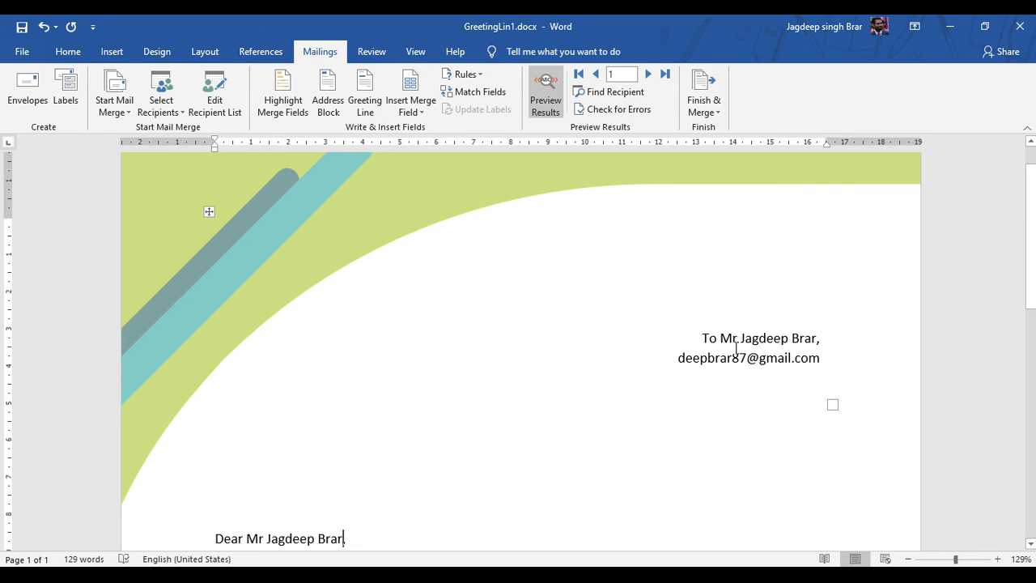
{"action": "scroll", "coordinate": [640, 404], "scroll_direction": "down", "scroll_amount": 1}
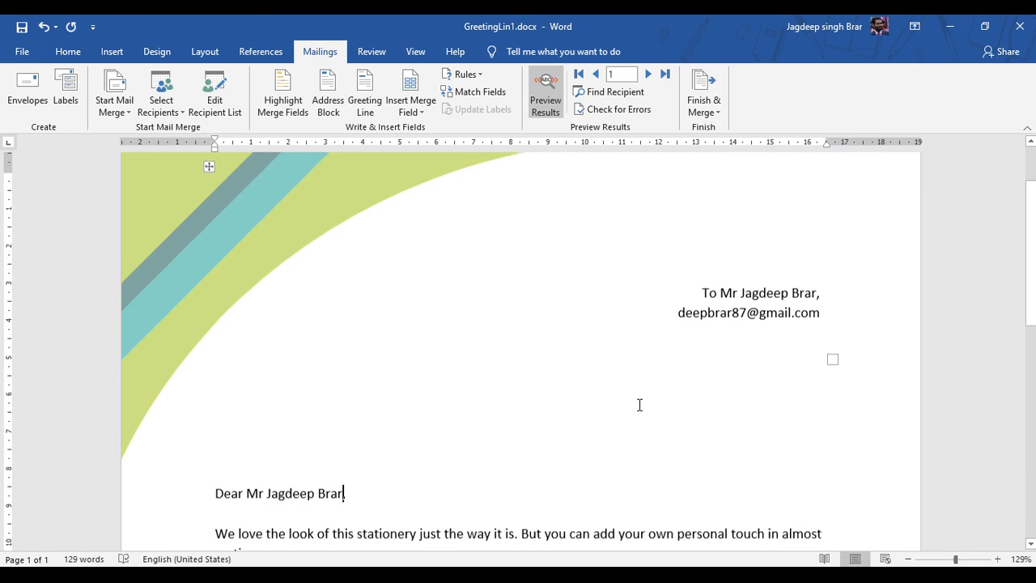
{"action": "scroll", "coordinate": [639, 405], "scroll_direction": "down", "scroll_amount": 3}
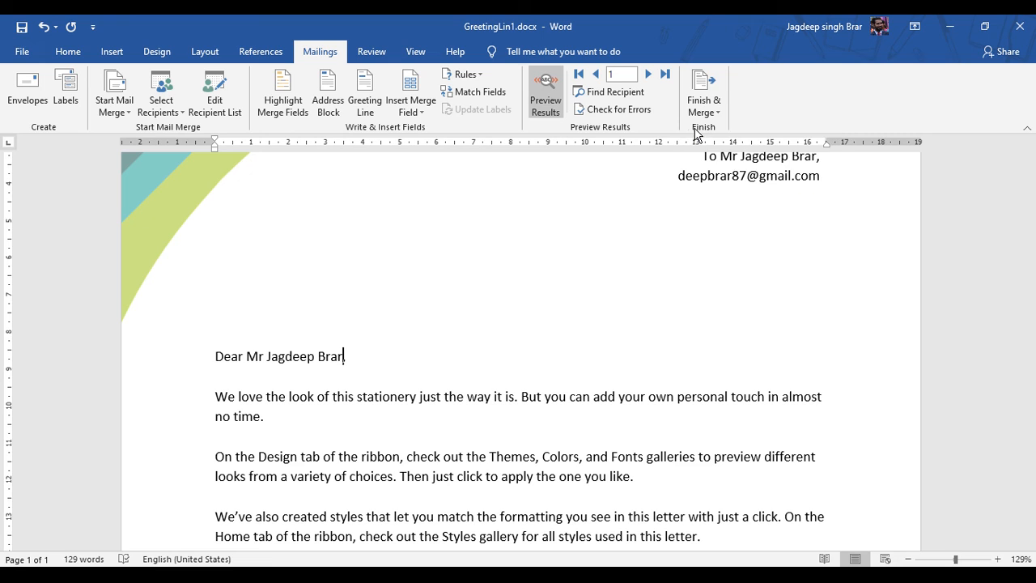
Finish the merge by printing all records with the Microsoft Print to PDF printer, one copy of all pages.
{"action": "left_click", "coordinate": [700, 97]}
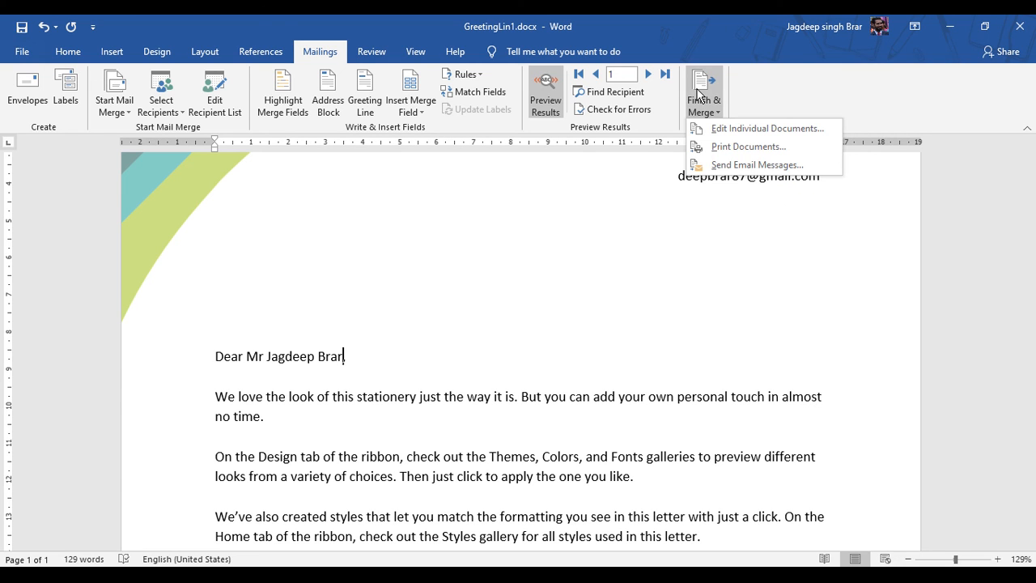
{"action": "left_click", "coordinate": [771, 149]}
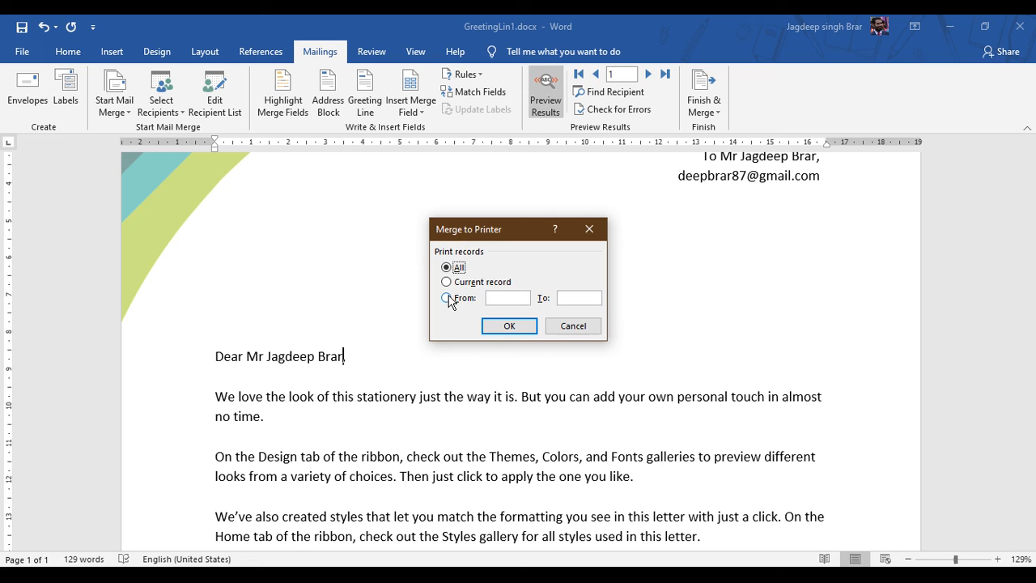
{"action": "left_click", "coordinate": [509, 326]}
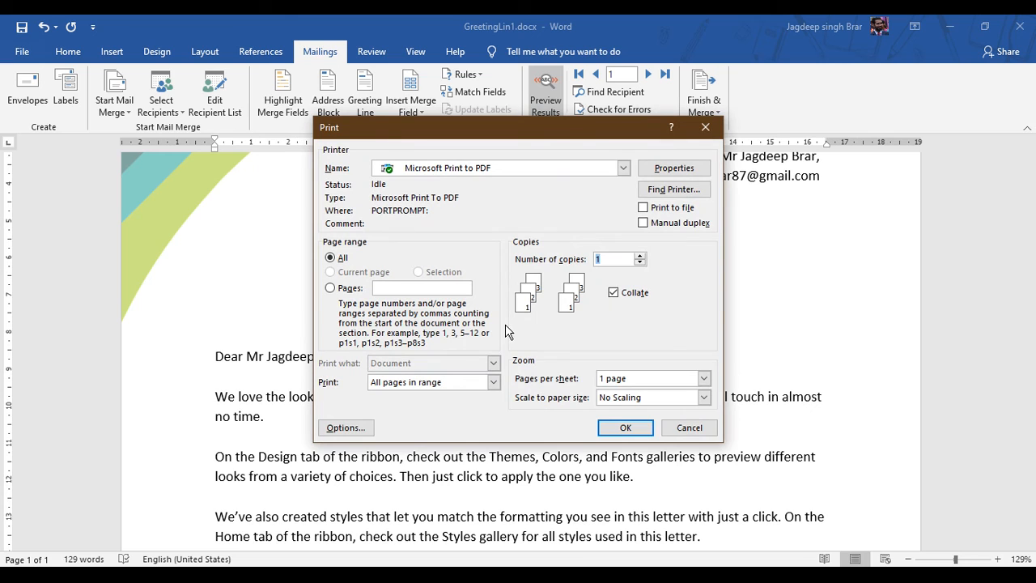
{"action": "left_click", "coordinate": [555, 168]}
{"action": "left_click", "coordinate": [498, 256]}
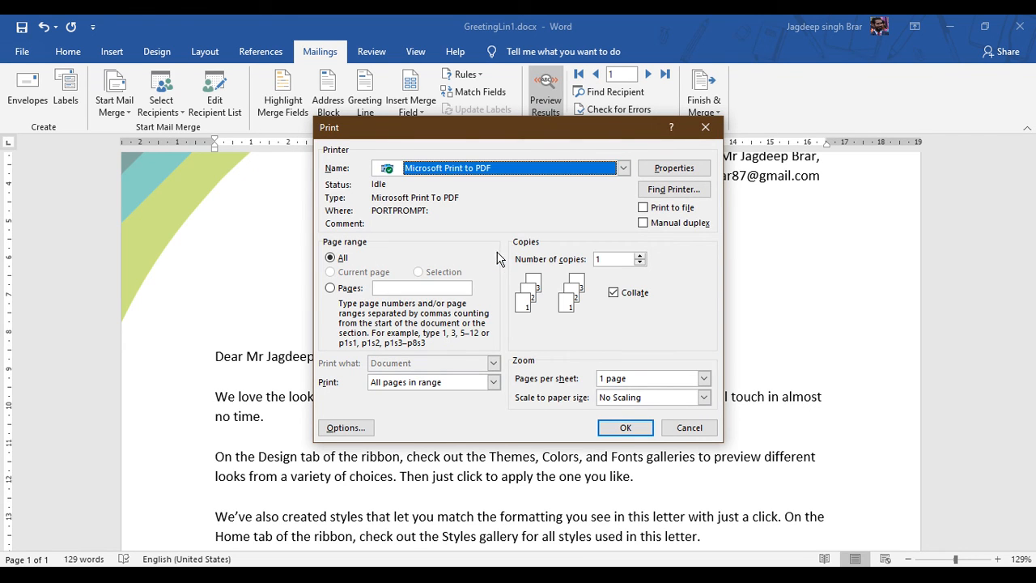
{"action": "left_click", "coordinate": [623, 428]}
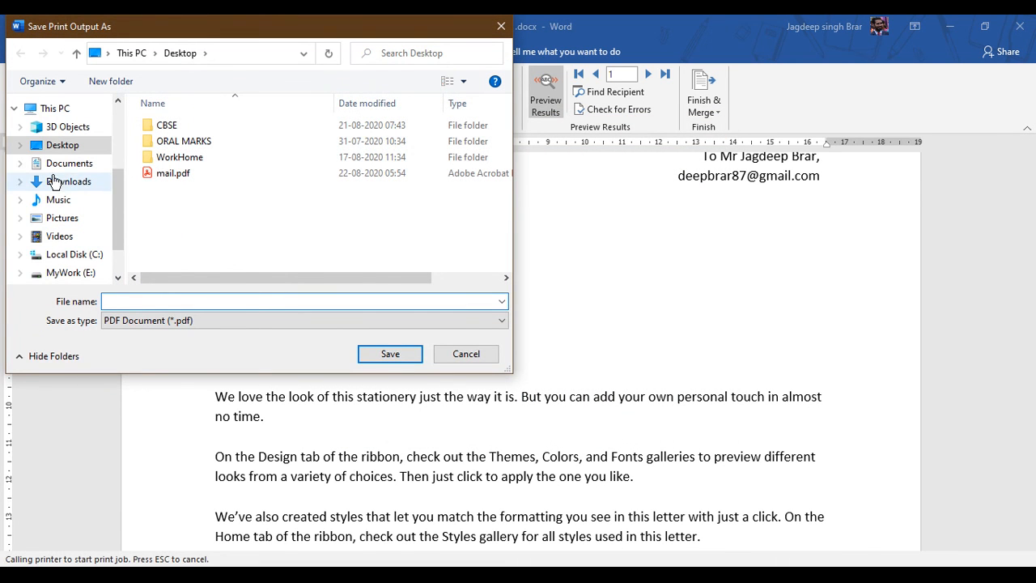
Save the print output to the Desktop as mail.pdf, replacing the existing file.
{"action": "left_click", "coordinate": [173, 173]}
{"action": "left_click", "coordinate": [385, 355]}
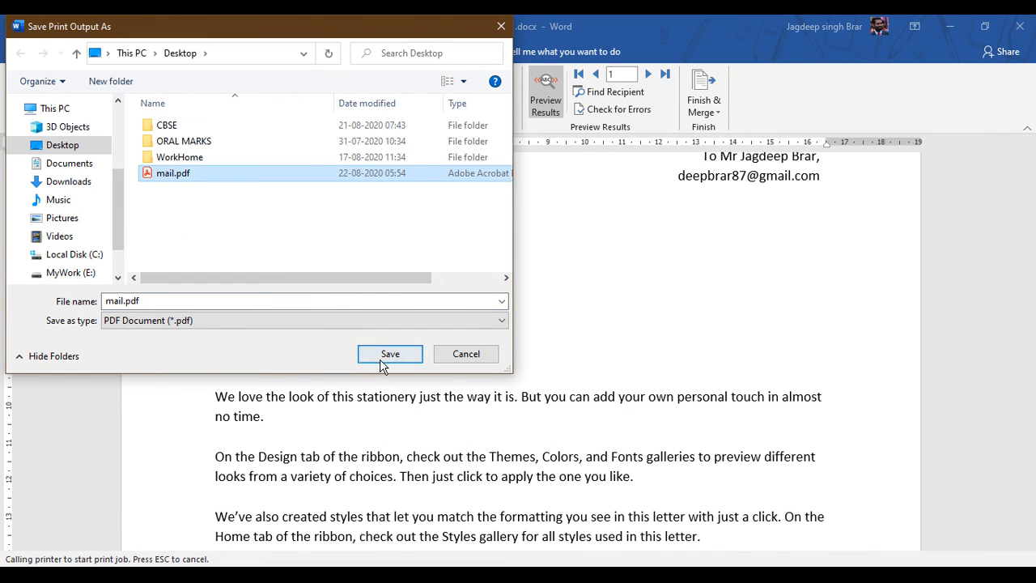
{"action": "left_click", "coordinate": [544, 301]}
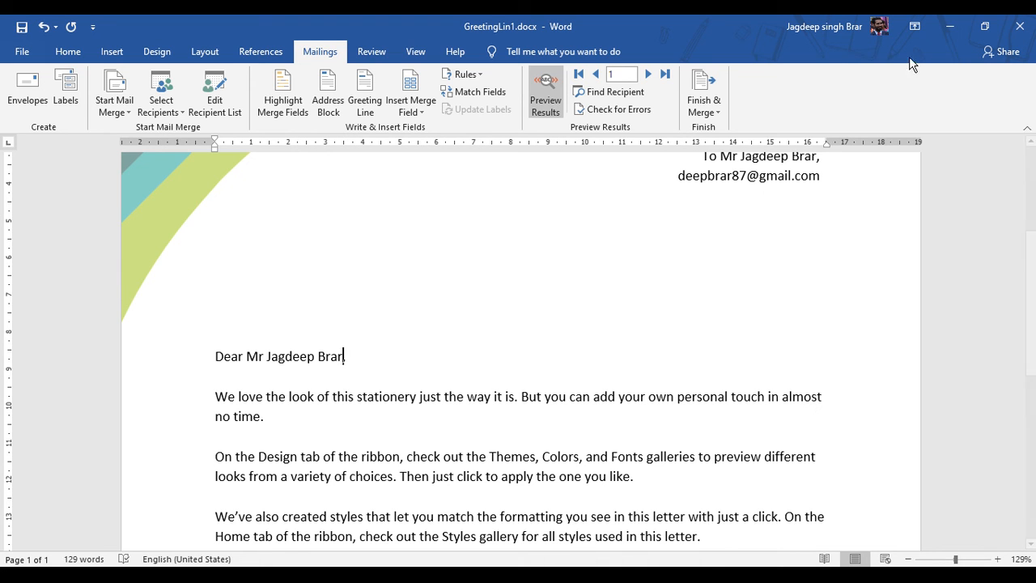
Switch to the desktop and open mail.pdf in Adobe Acrobat Reader.
{"action": "left_click", "coordinate": [947, 28]}
{"action": "left_click", "coordinate": [1020, 28]}
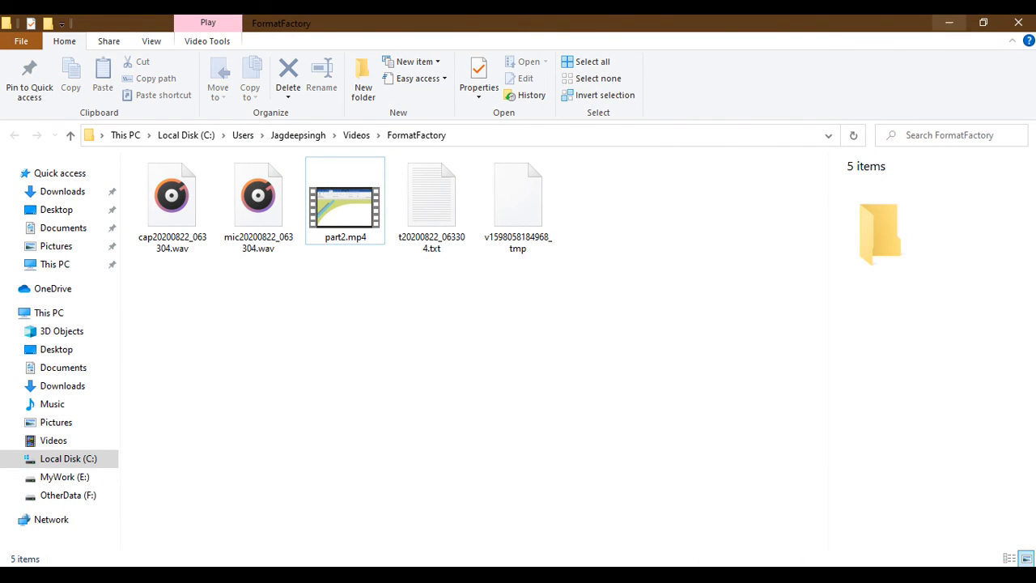
{"action": "left_click", "coordinate": [949, 22]}
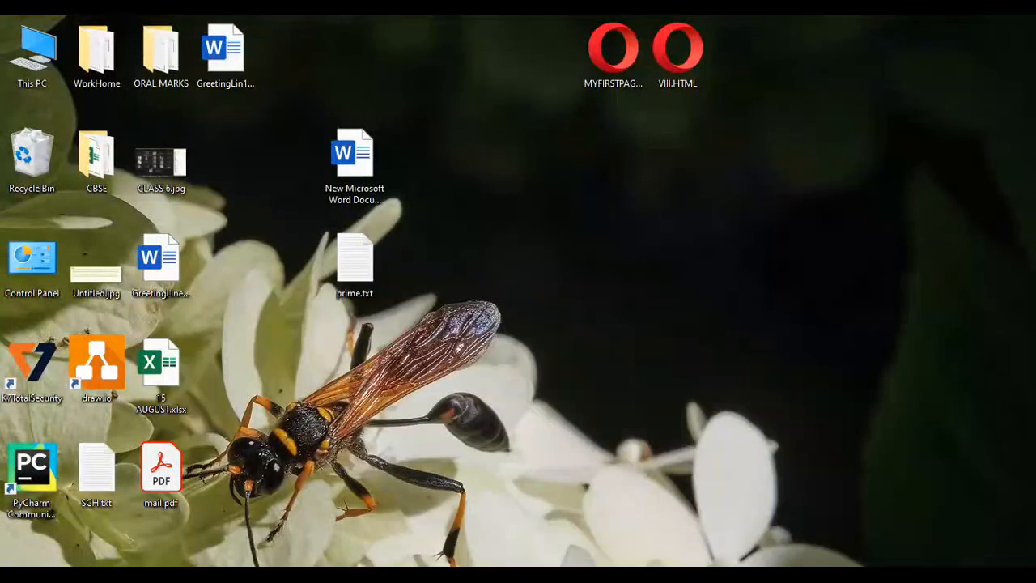
{"action": "left_click", "coordinate": [180, 468]}
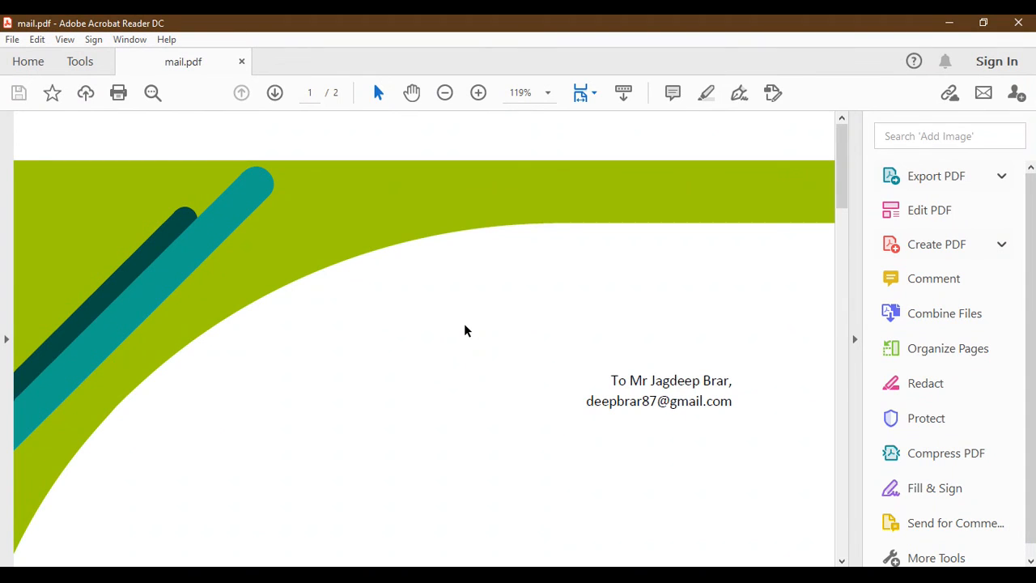
Examine both pages of mail.pdf, comparing the recipient block, salutation and closing of each merged letter.
{"action": "scroll", "coordinate": [465, 330], "scroll_direction": "down", "scroll_amount": 5}
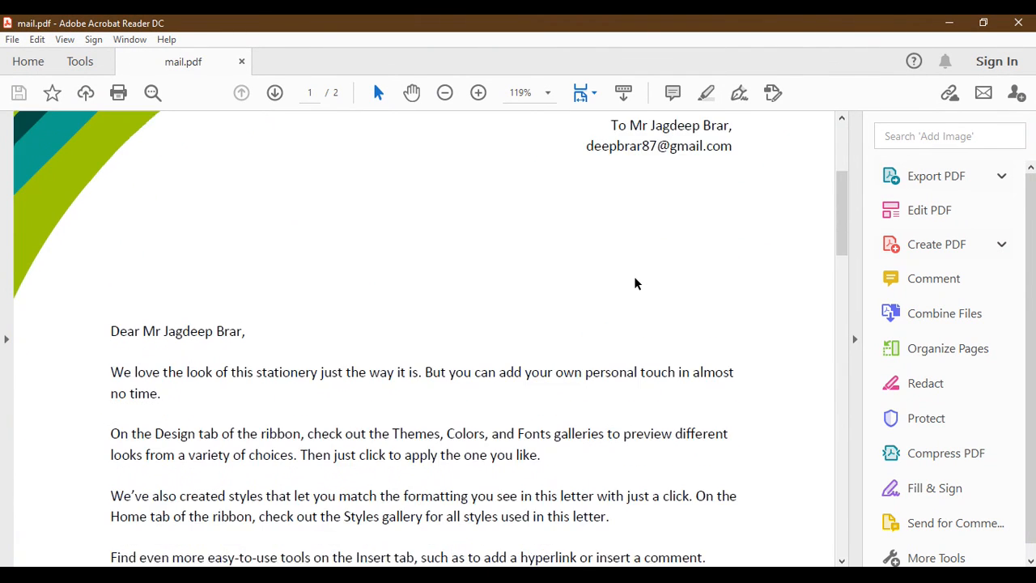
{"action": "scroll", "coordinate": [470, 317], "scroll_direction": "down", "scroll_amount": 10}
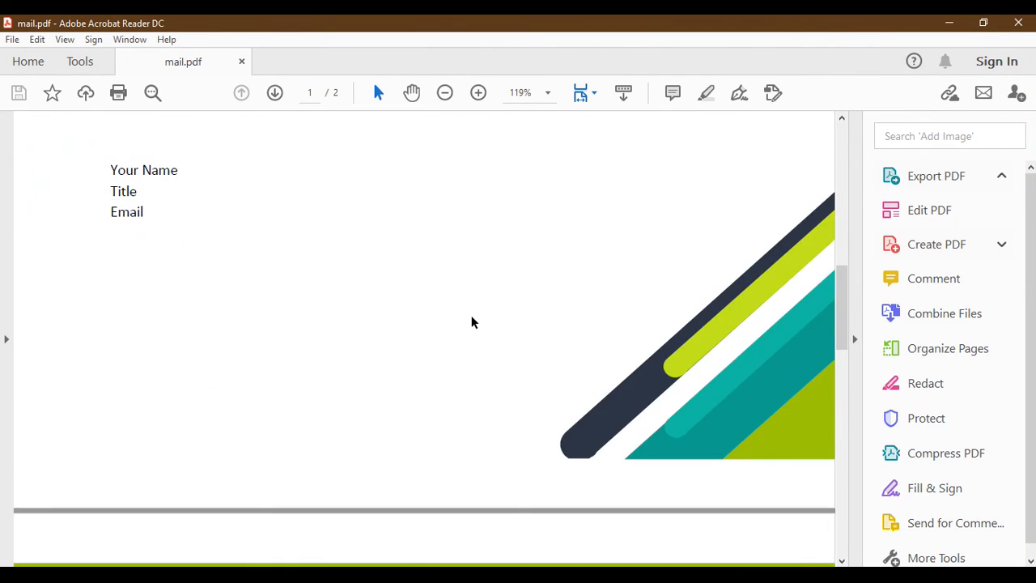
{"action": "scroll", "coordinate": [473, 322], "scroll_direction": "down", "scroll_amount": 5}
{"action": "scroll", "coordinate": [473, 322], "scroll_direction": "up", "scroll_amount": 10}
{"action": "scroll", "coordinate": [474, 322], "scroll_direction": "down", "scroll_amount": 11}
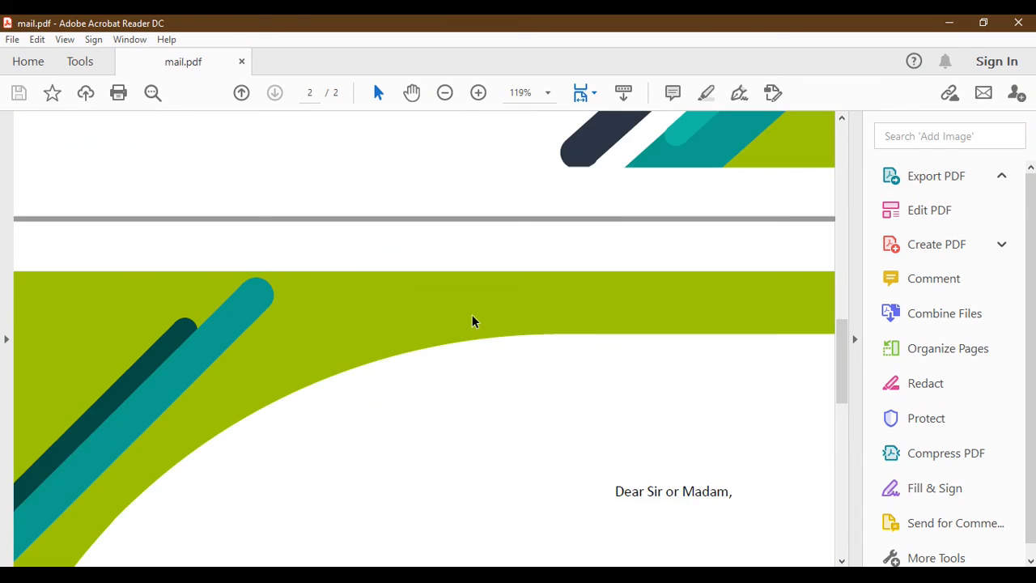
{"action": "scroll", "coordinate": [473, 322], "scroll_direction": "down", "scroll_amount": 16}
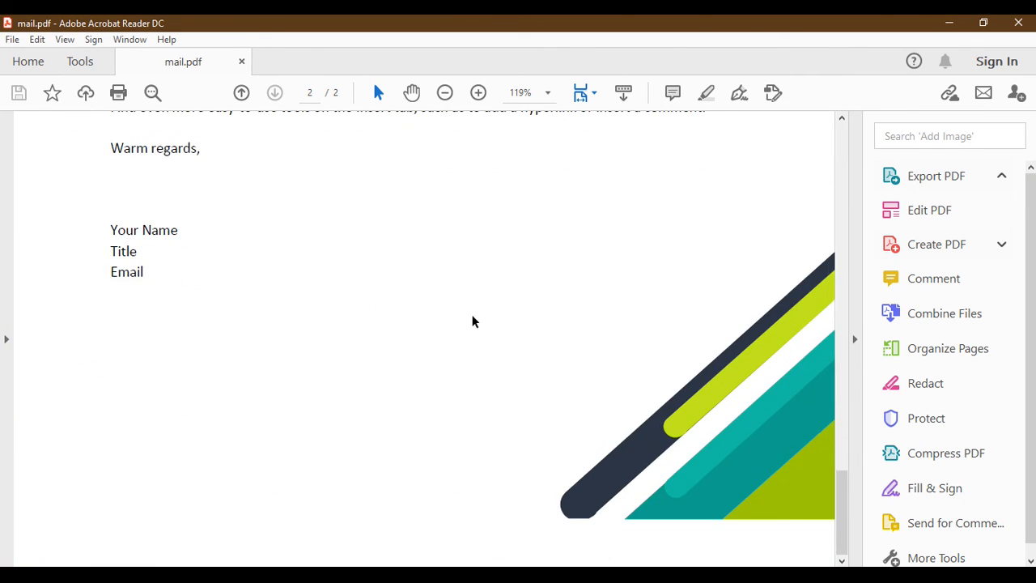
{"action": "scroll", "coordinate": [473, 323], "scroll_direction": "up", "scroll_amount": 17}
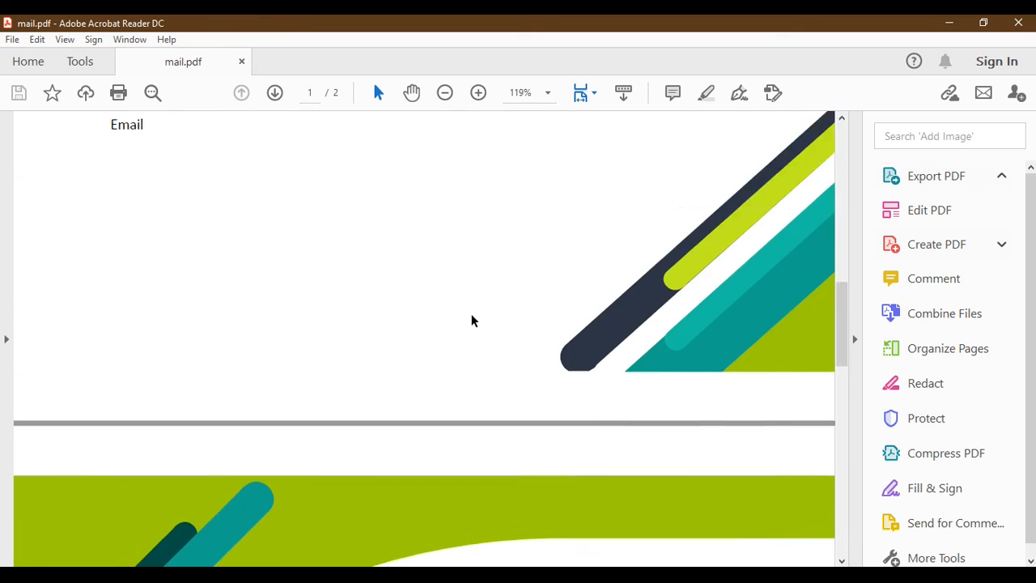
{"action": "scroll", "coordinate": [473, 322], "scroll_direction": "up", "scroll_amount": 11}
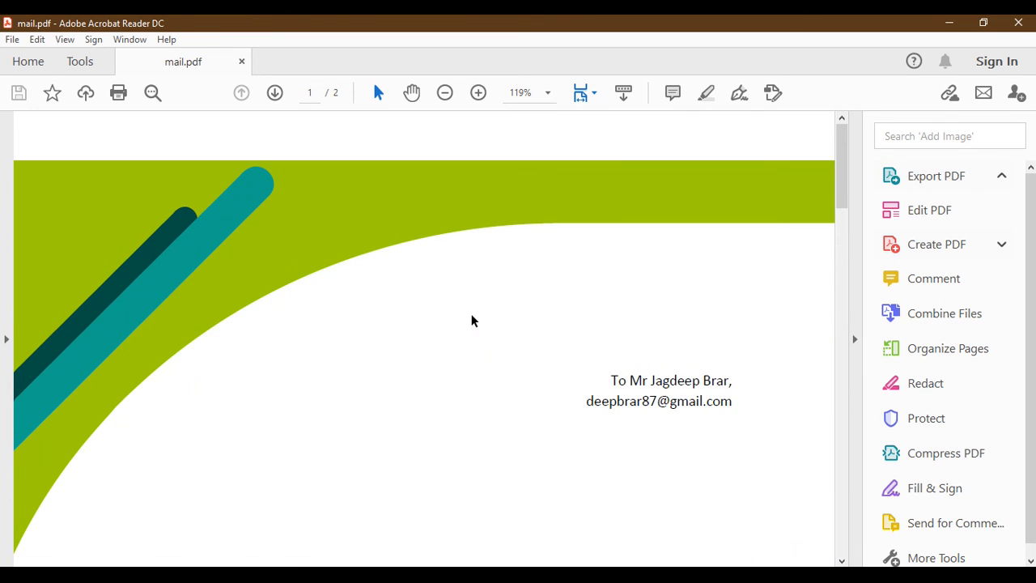
{"action": "scroll", "coordinate": [472, 316], "scroll_direction": "down", "scroll_amount": 20}
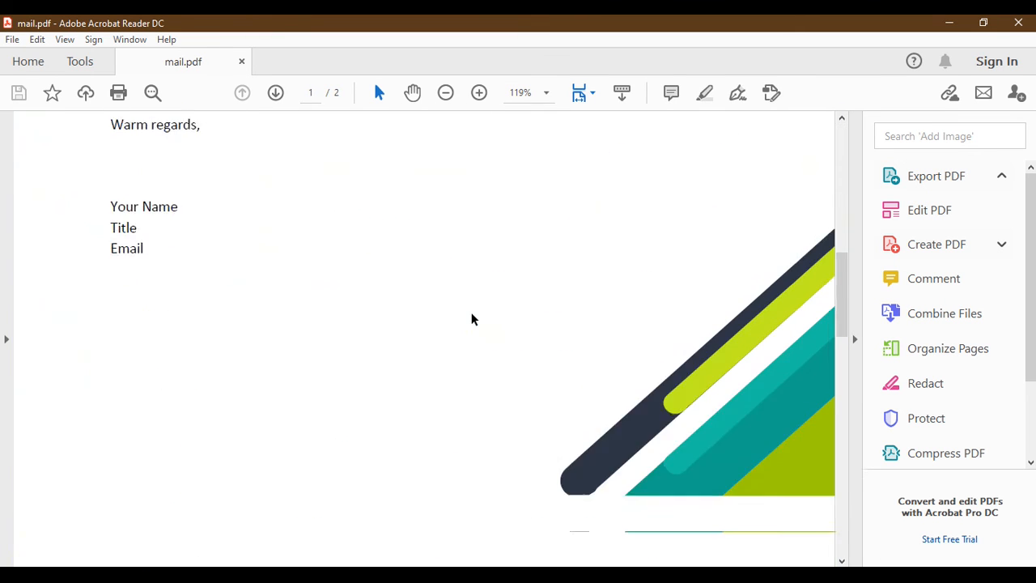
{"action": "scroll", "coordinate": [472, 319], "scroll_direction": "down", "scroll_amount": 18}
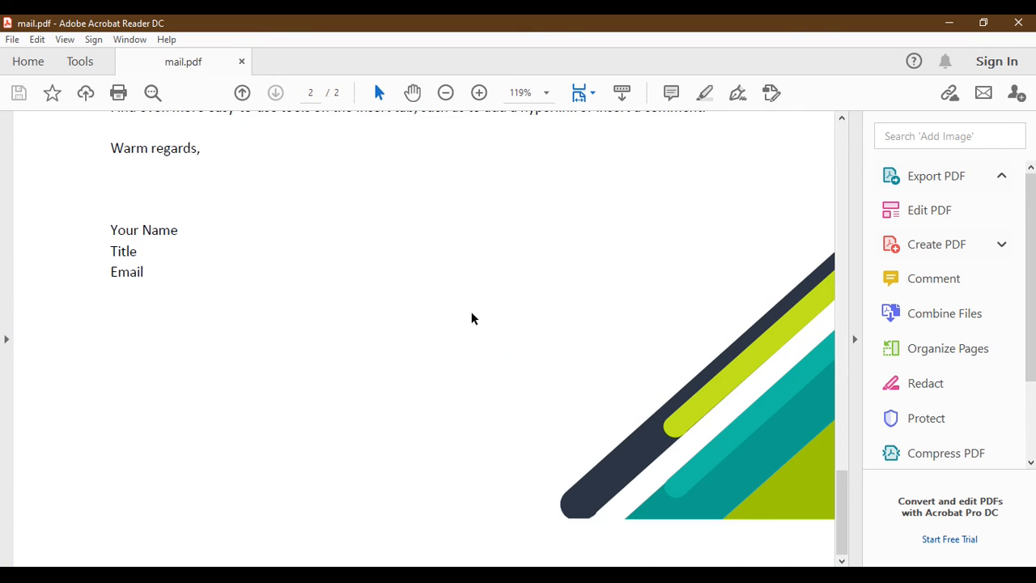